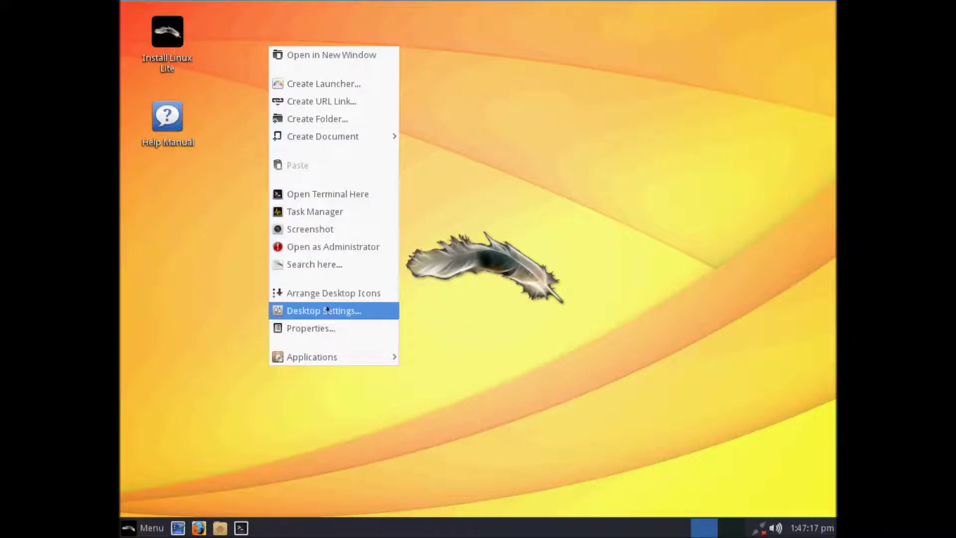
Open the desktop settings and look through the wallpaper, menu and icon options.
mouse_move(306, 352)
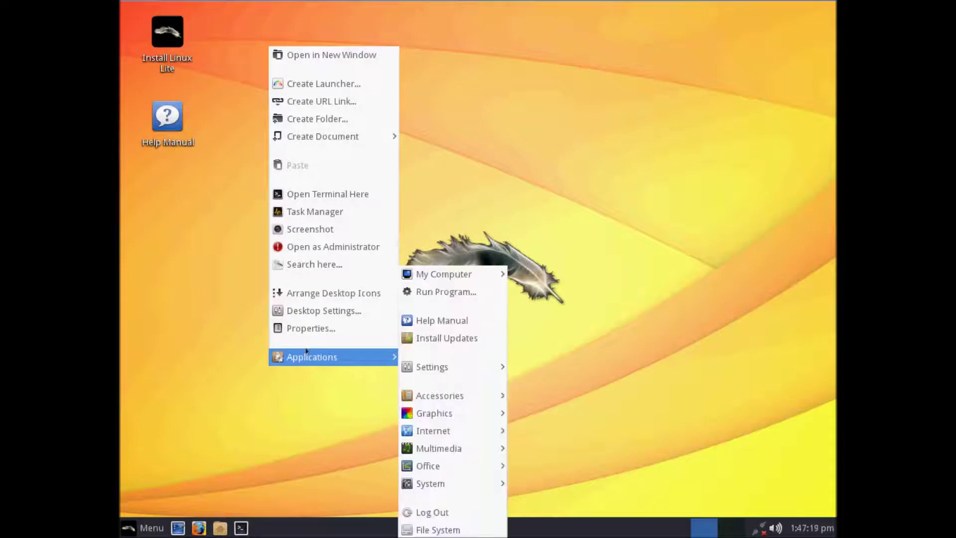
click(315, 309)
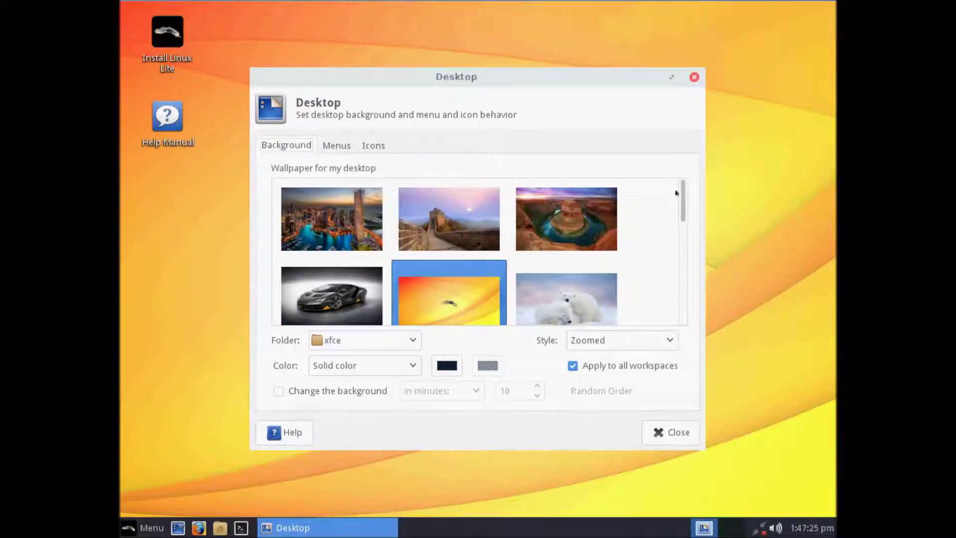
mouse_move(680, 193)
mouse_down()
mouse_move(683, 299)
mouse_move(683, 181)
mouse_up()
click(335, 145)
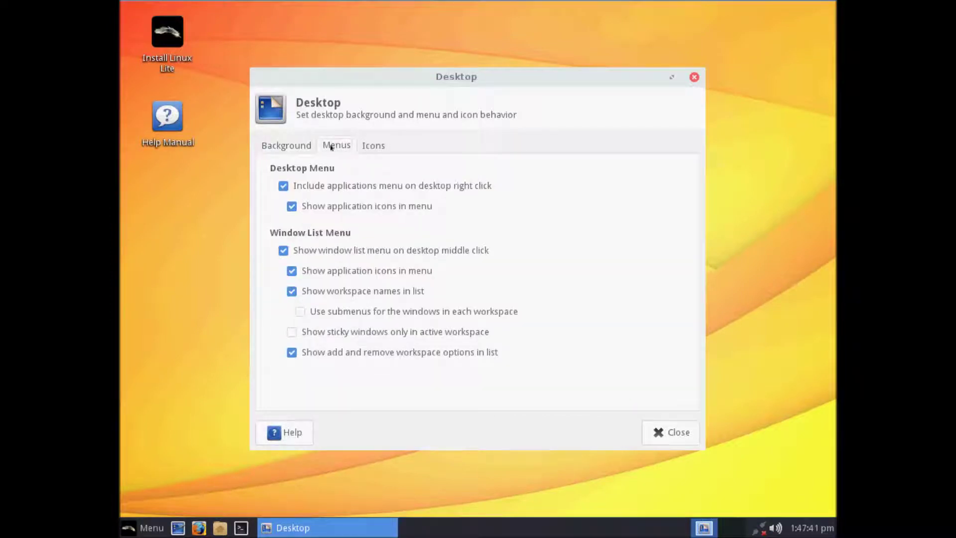
click(374, 146)
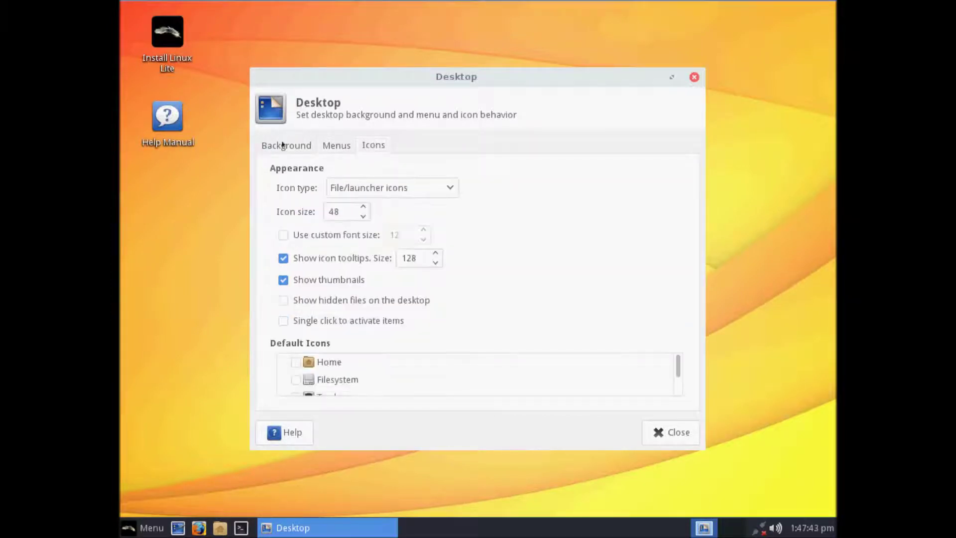
click(282, 145)
Request help for the desktop settings, decline reading the manual online, and close the settings.
click(282, 430)
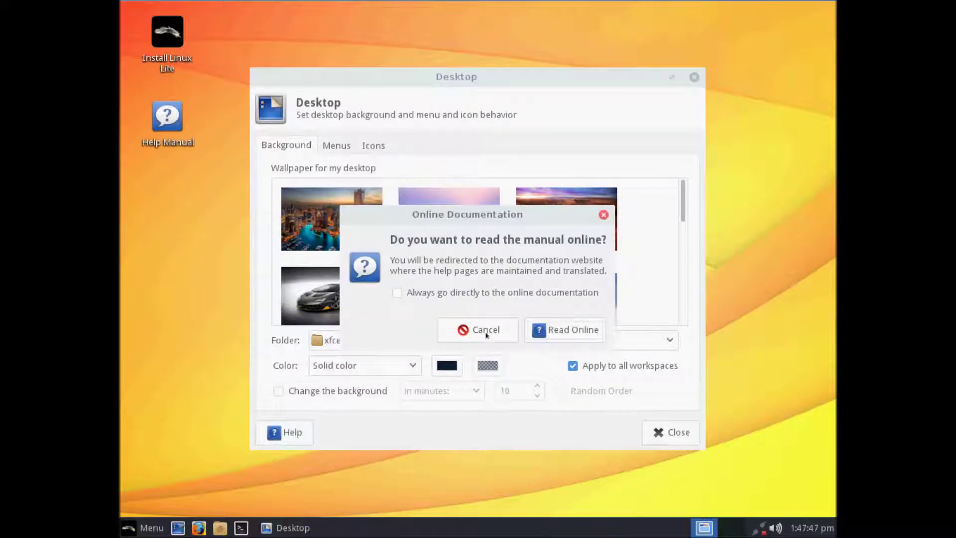
click(485, 332)
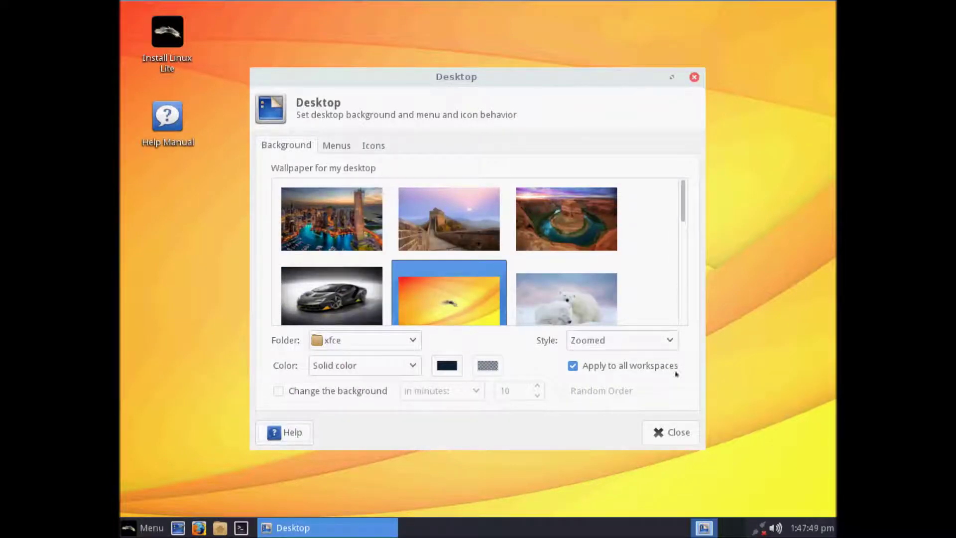
click(667, 434)
Open the Desktop folder's properties, review its general details, emblems and permissions, and close them.
right_click(372, 112)
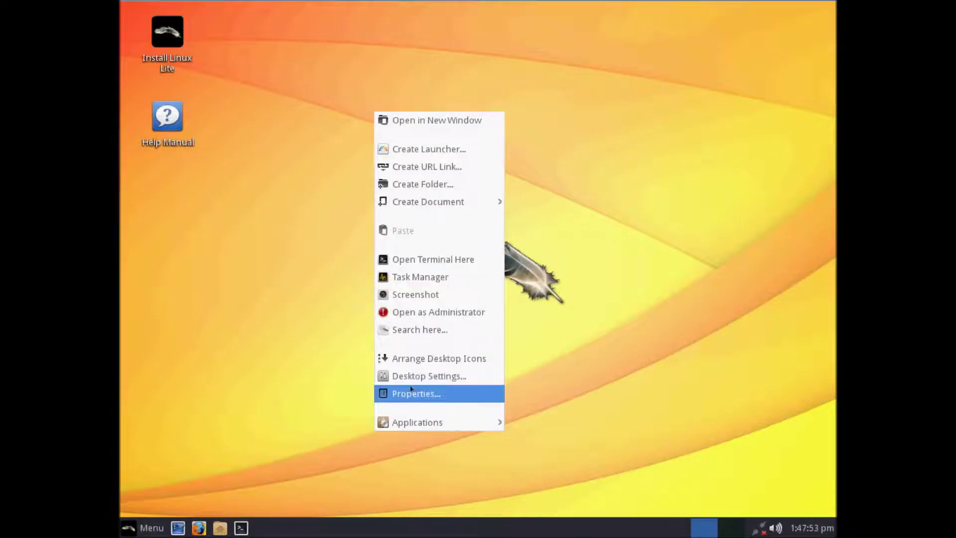
click(260, 279)
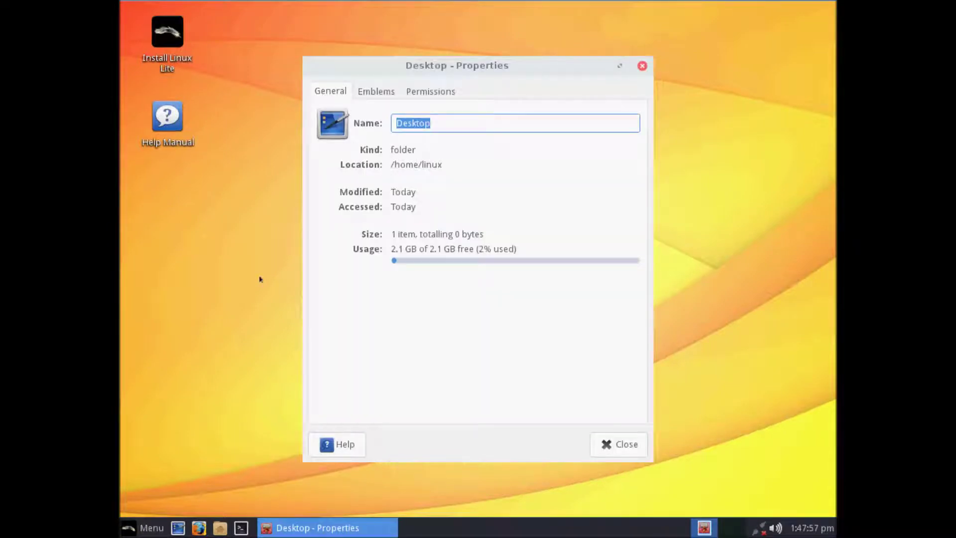
click(387, 93)
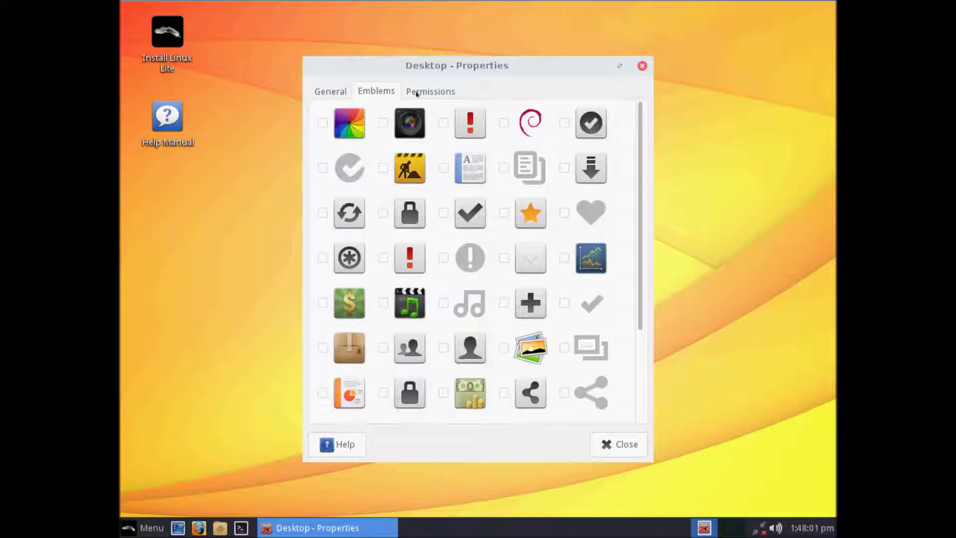
scroll(636, 169, down, 5)
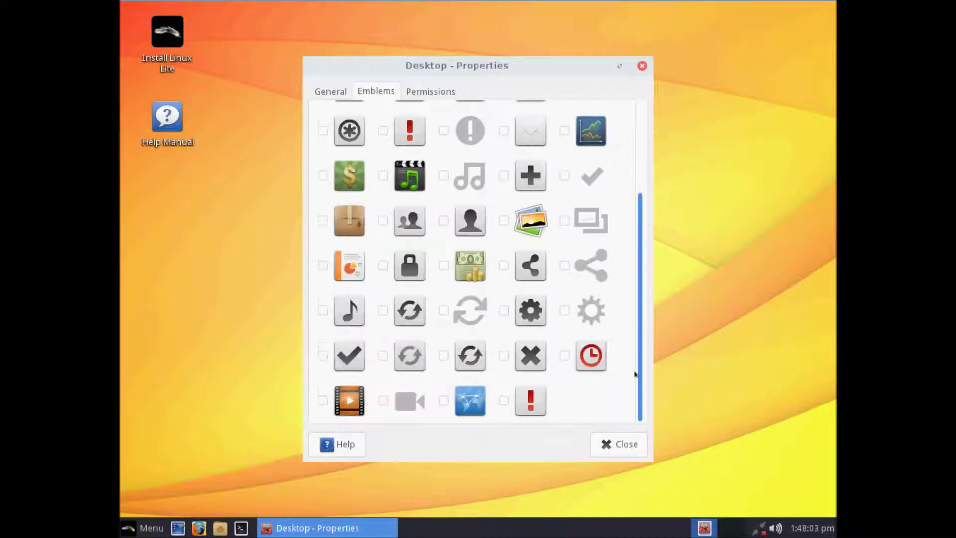
scroll(633, 208, up, 5)
click(435, 93)
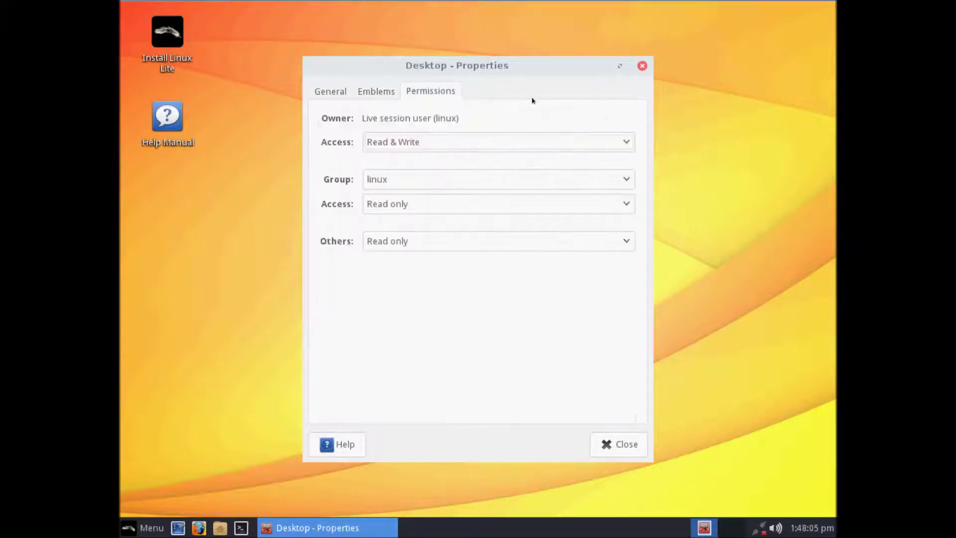
click(642, 66)
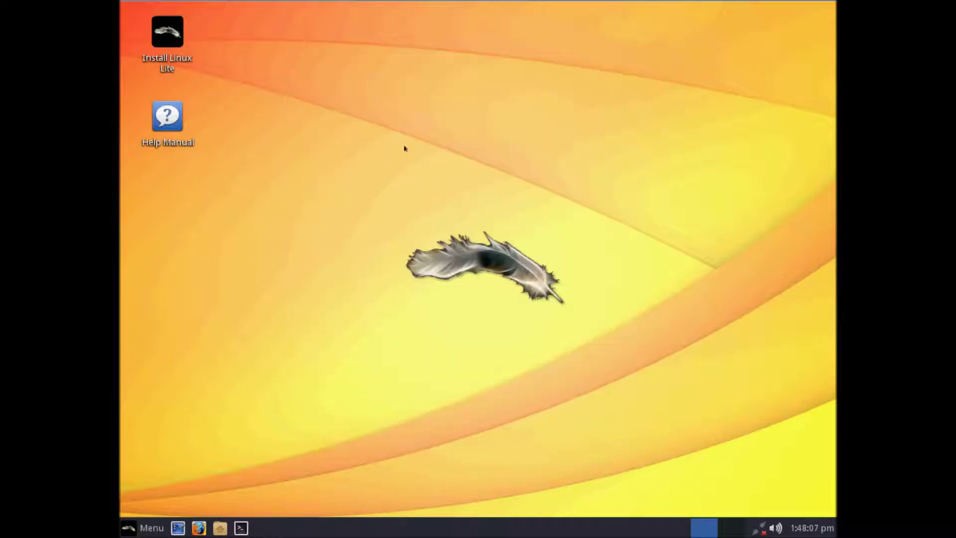
Examine the application categories available from the desktop, including Settings, Accessories, Graphics, Internet and System with its Login Settings.
right_click(238, 41)
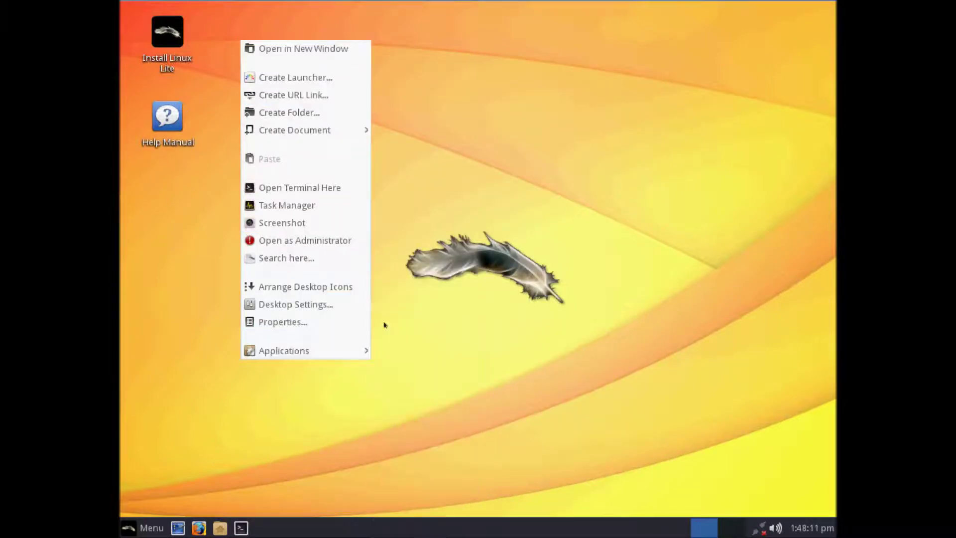
mouse_move(349, 350)
mouse_move(431, 274)
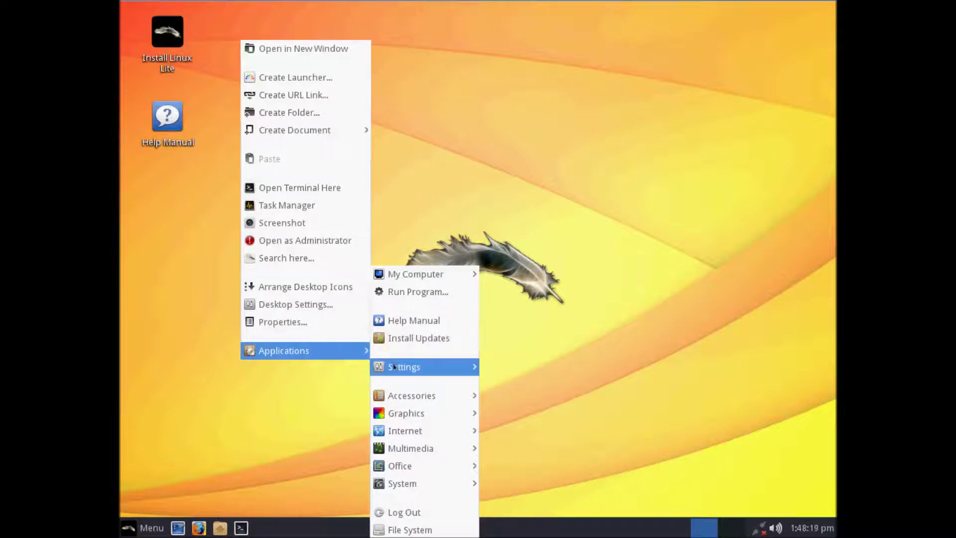
mouse_move(394, 367)
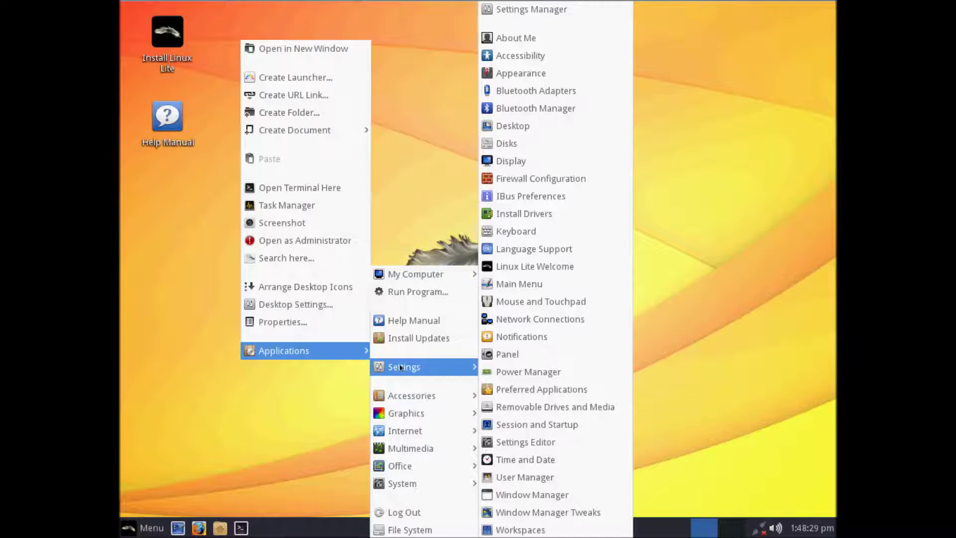
mouse_move(418, 396)
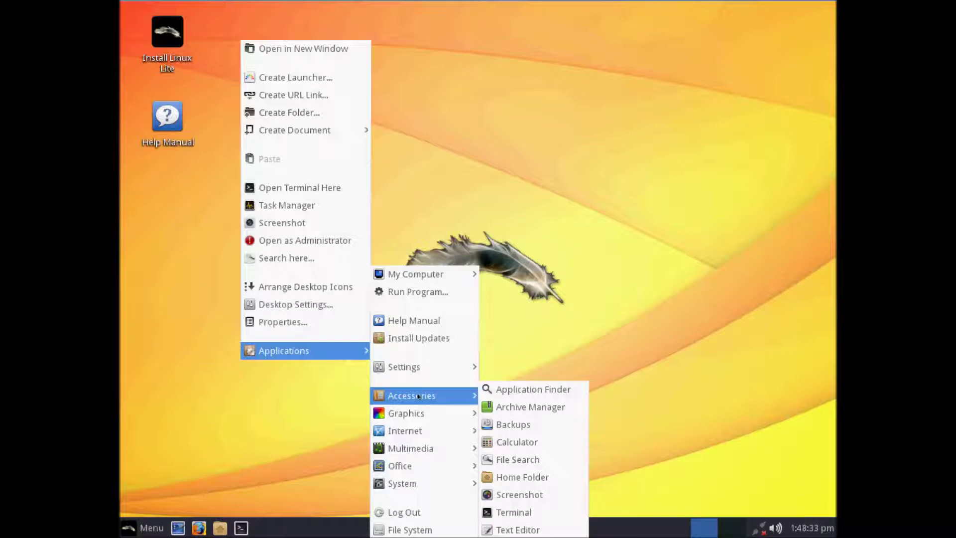
mouse_move(441, 413)
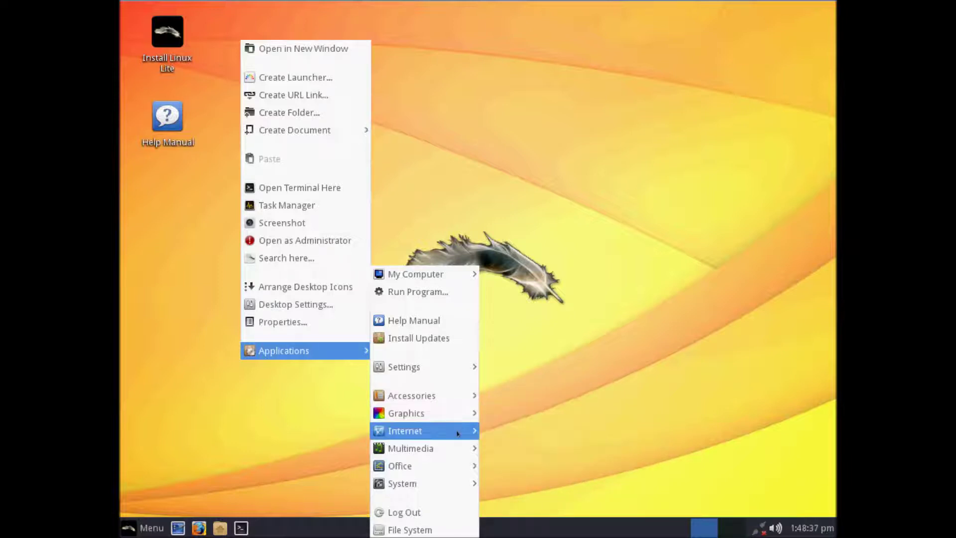
mouse_move(458, 434)
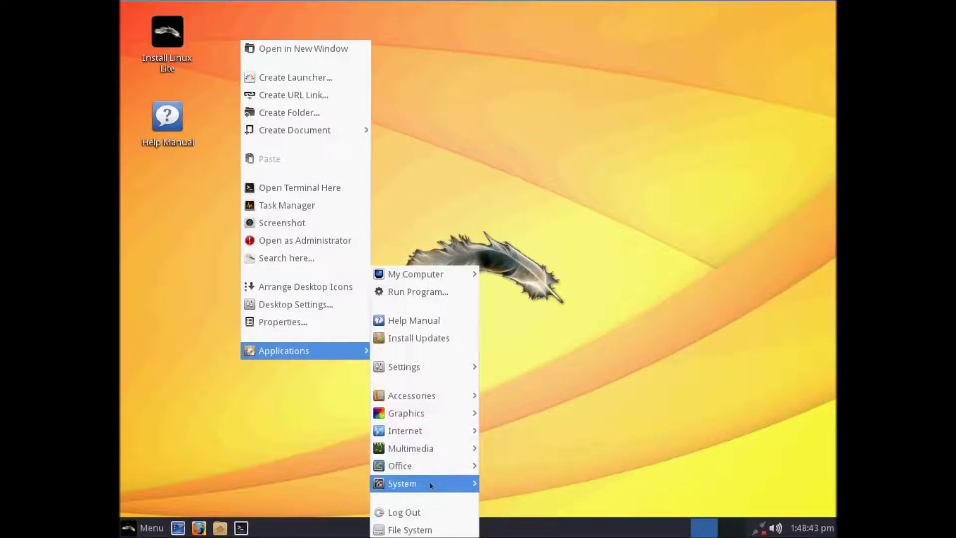
mouse_move(432, 486)
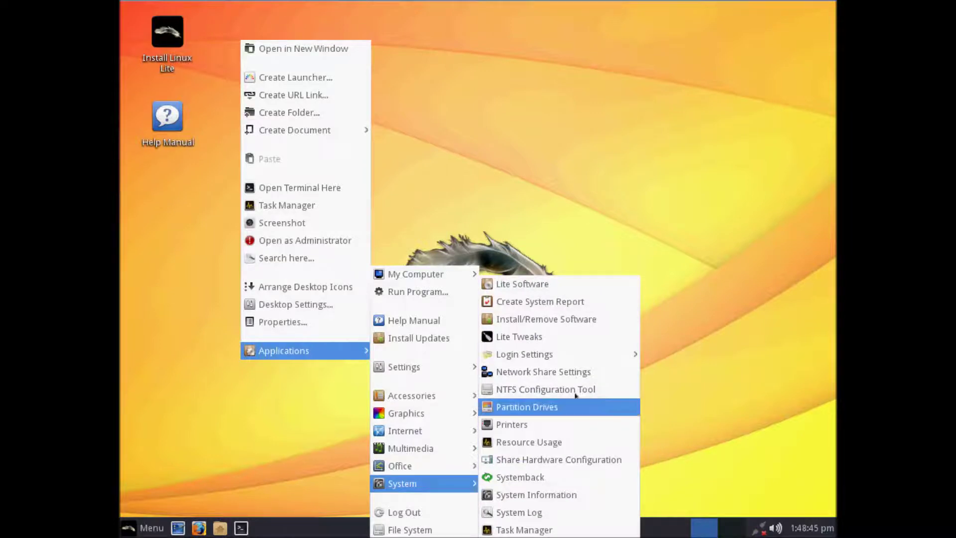
mouse_move(567, 358)
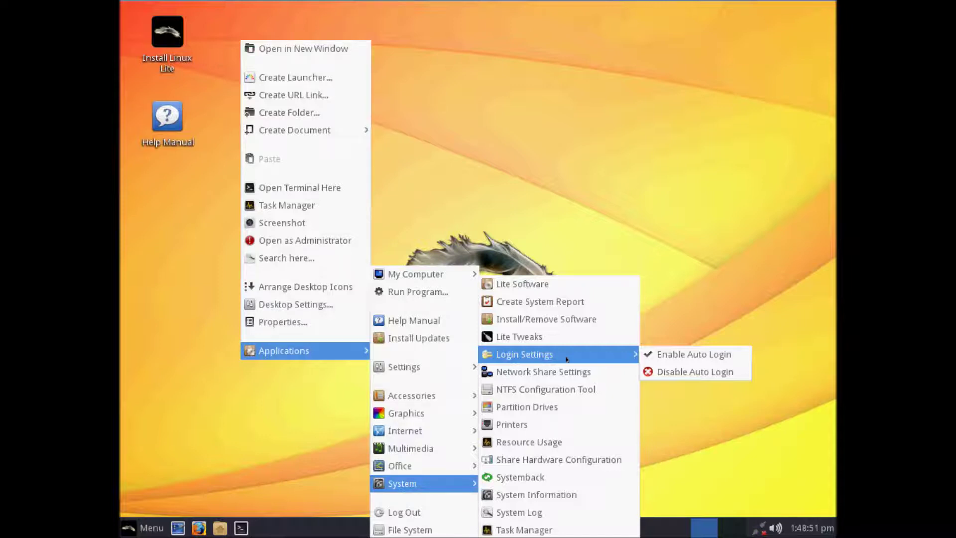
Open System Information, view the computer's Summary page, and close the window.
click(528, 496)
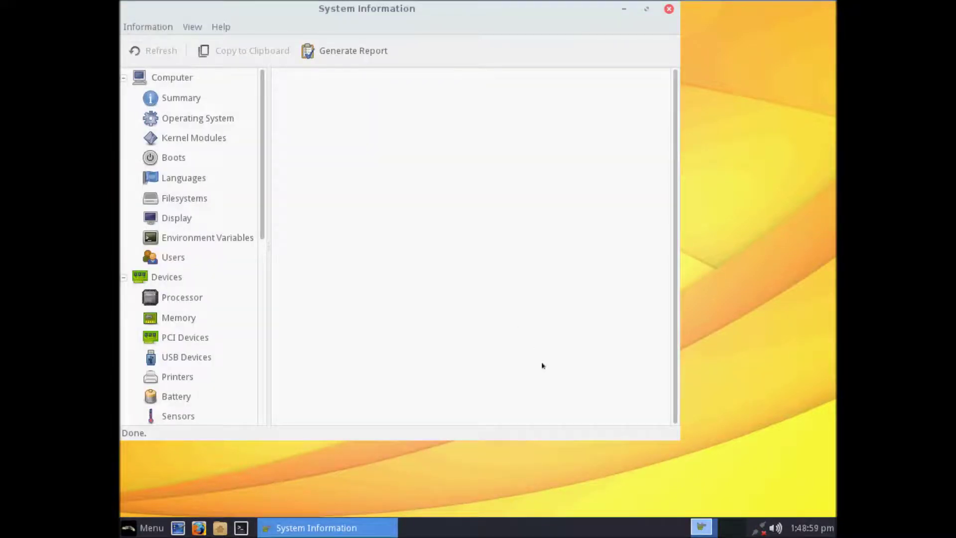
click(169, 99)
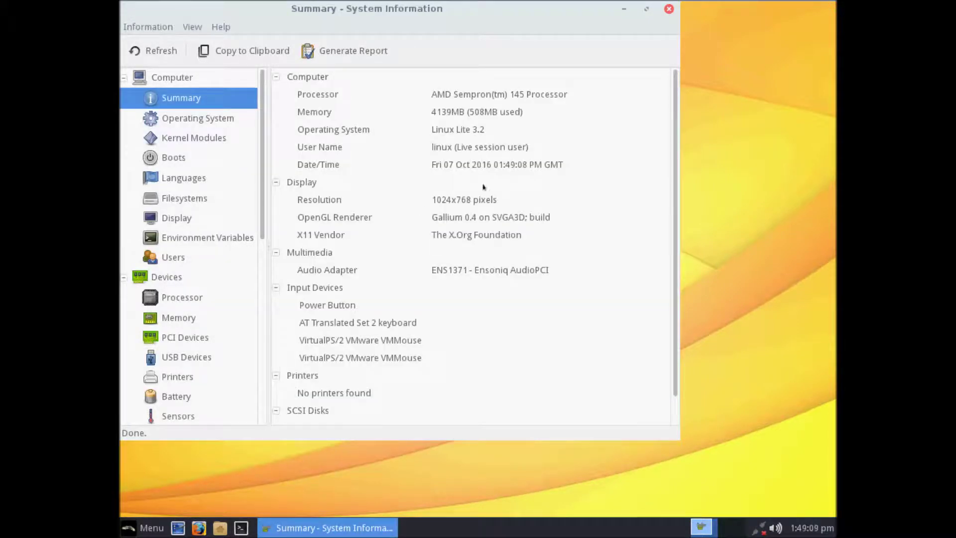
click(668, 10)
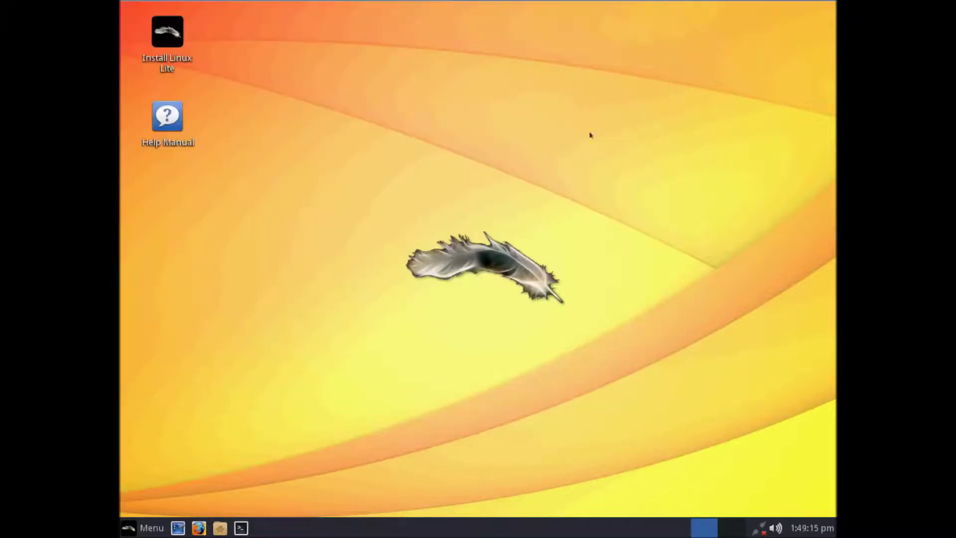
Open Task Manager from the System applications to view the running processes, and close it.
right_click(307, 101)
mouse_move(411, 413)
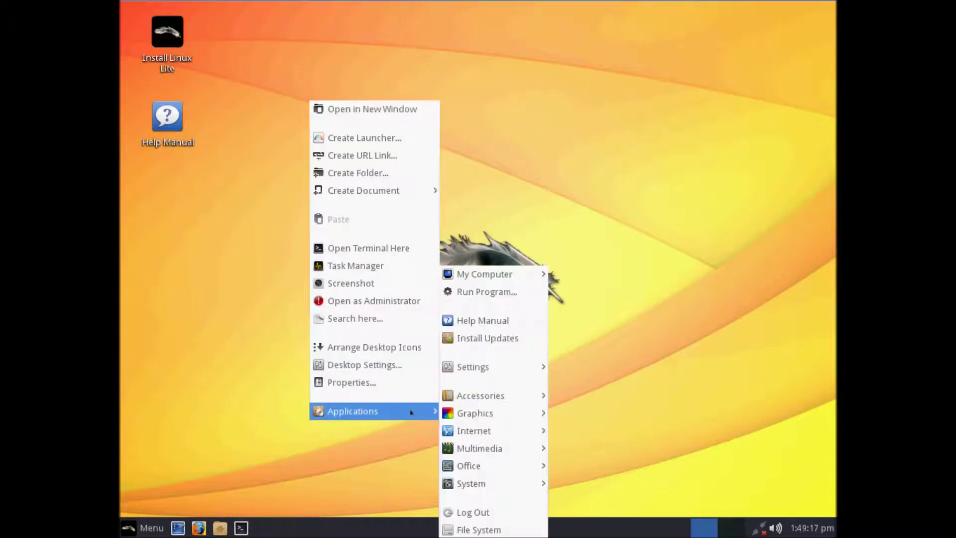
mouse_move(502, 486)
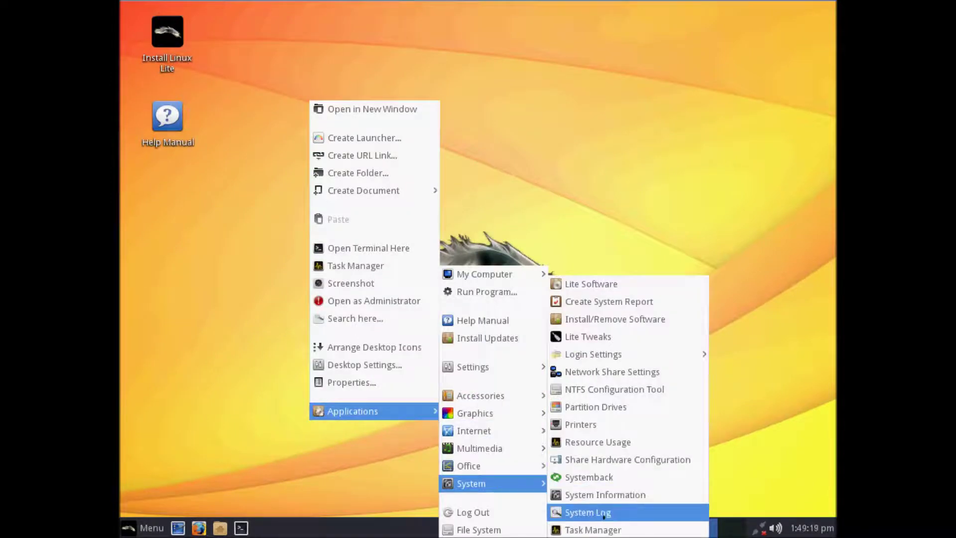
click(595, 529)
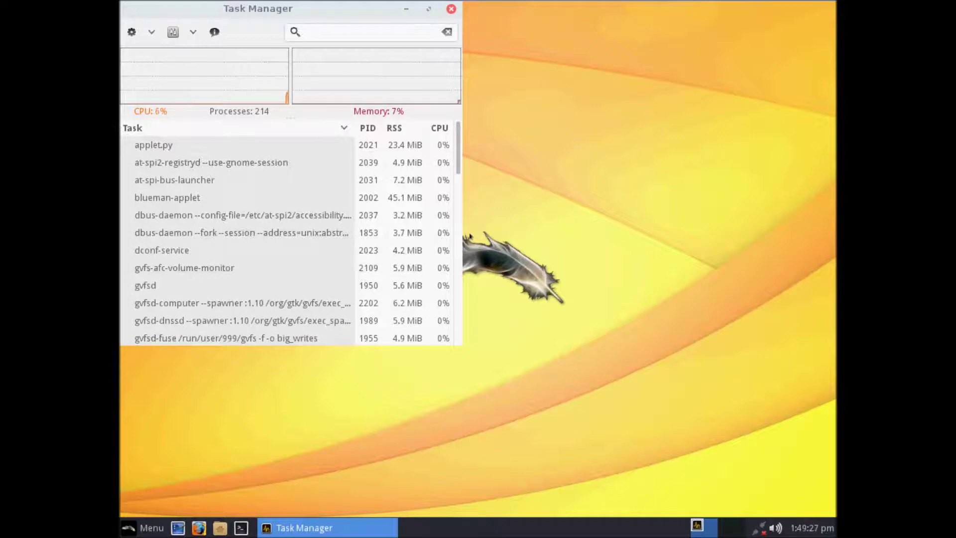
click(450, 9)
right_click(253, 170)
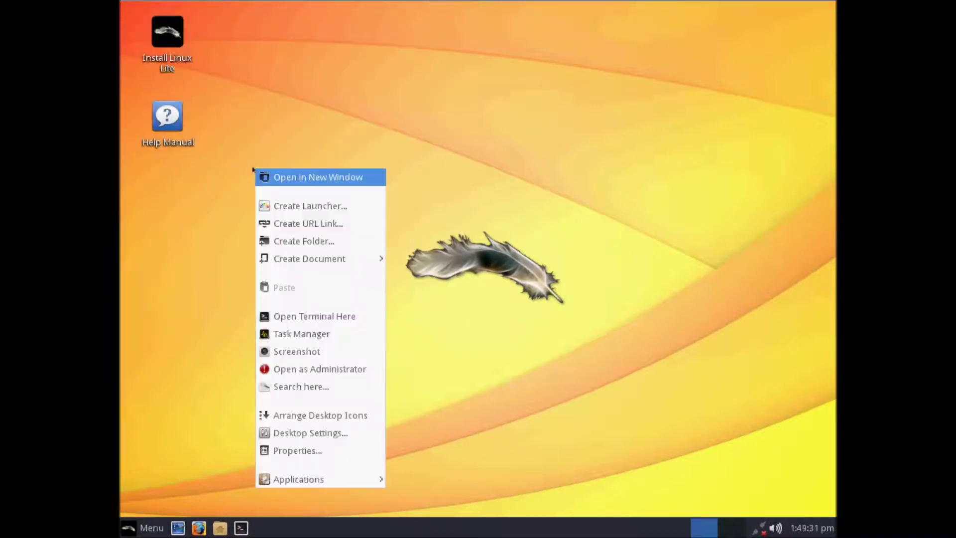
mouse_move(304, 476)
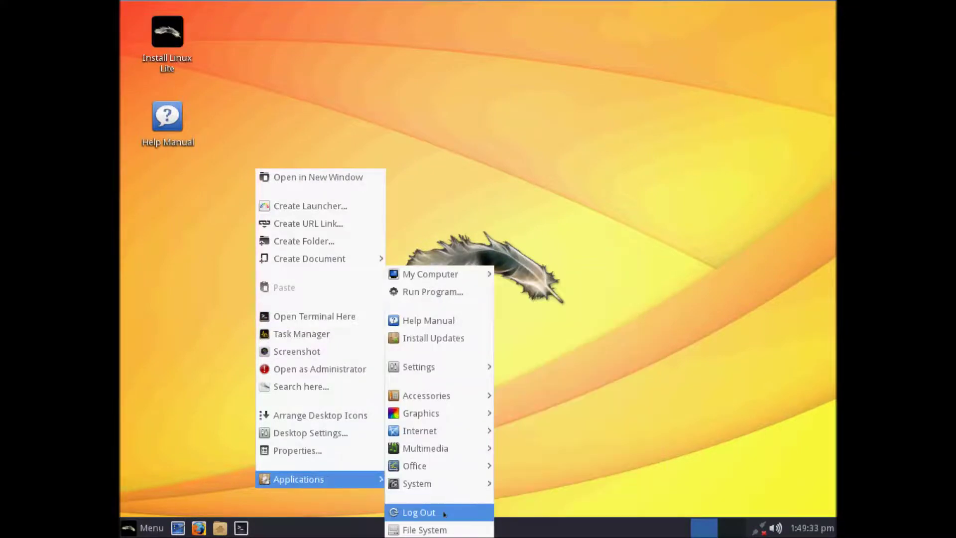
click(601, 342)
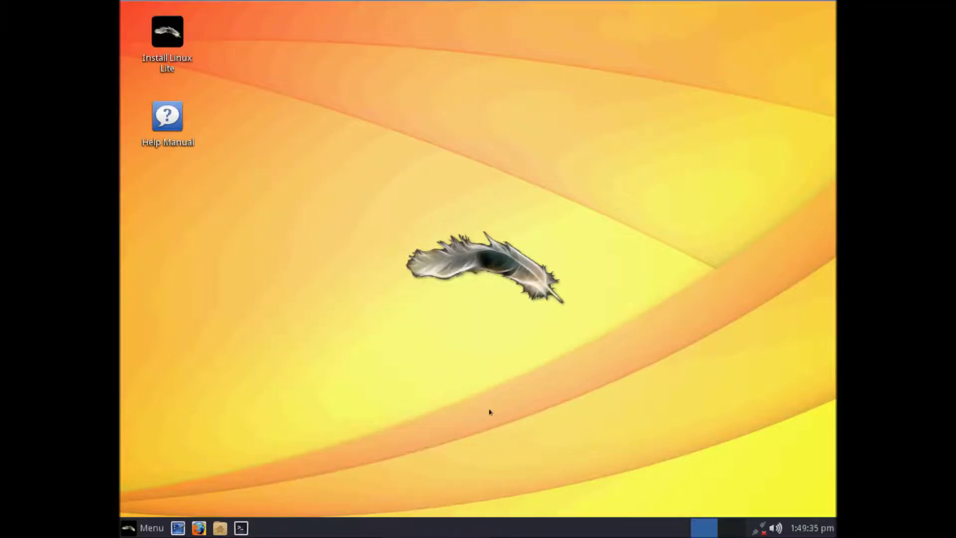
click(814, 533)
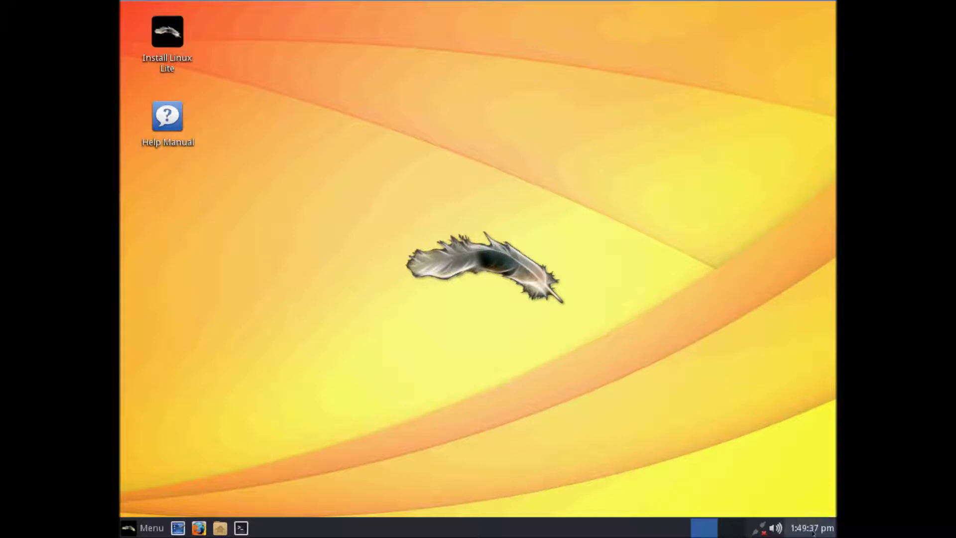
click(813, 533)
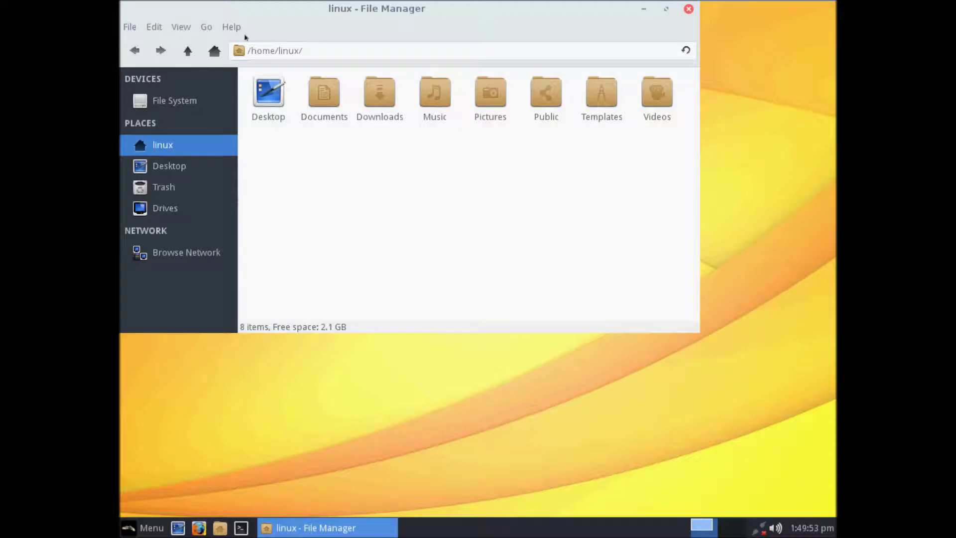
View the file manager's About information, and close both the information dialog and the file manager.
click(229, 30)
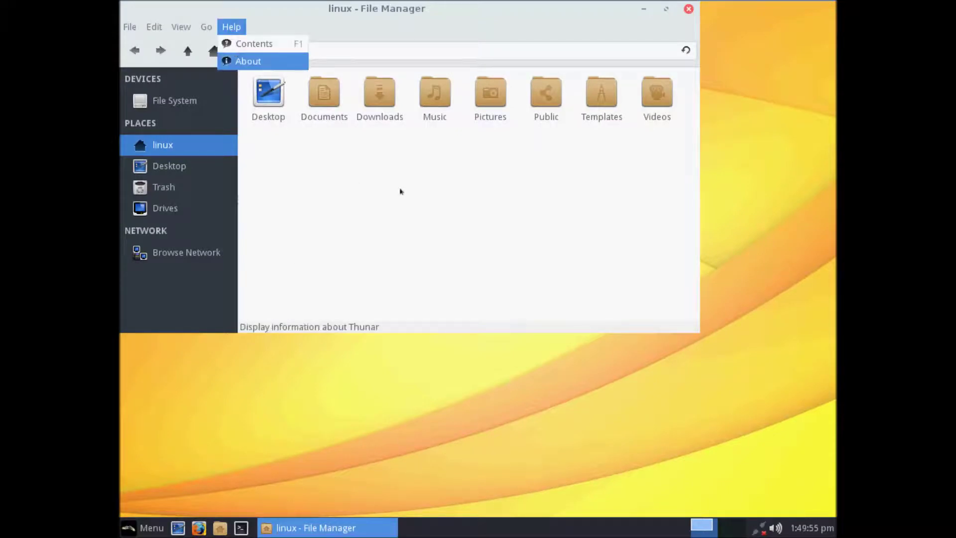
key(Return)
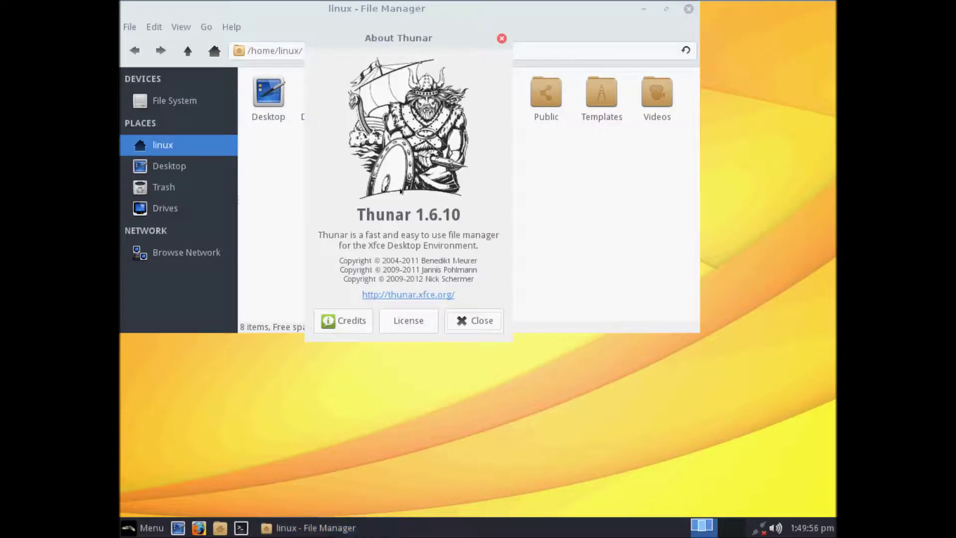
click(475, 323)
click(689, 9)
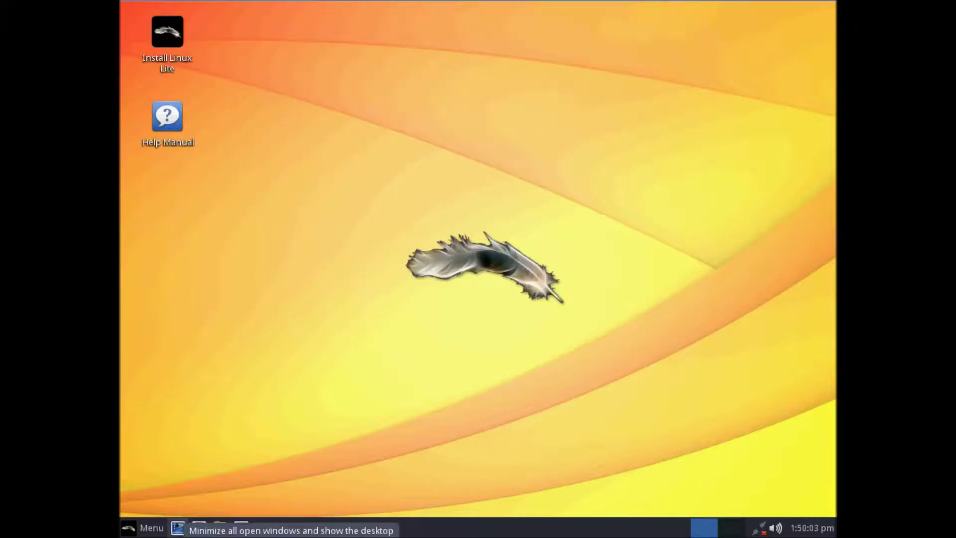
Open the main menu and view the Recently Used, All and My Computer categories.
click(140, 524)
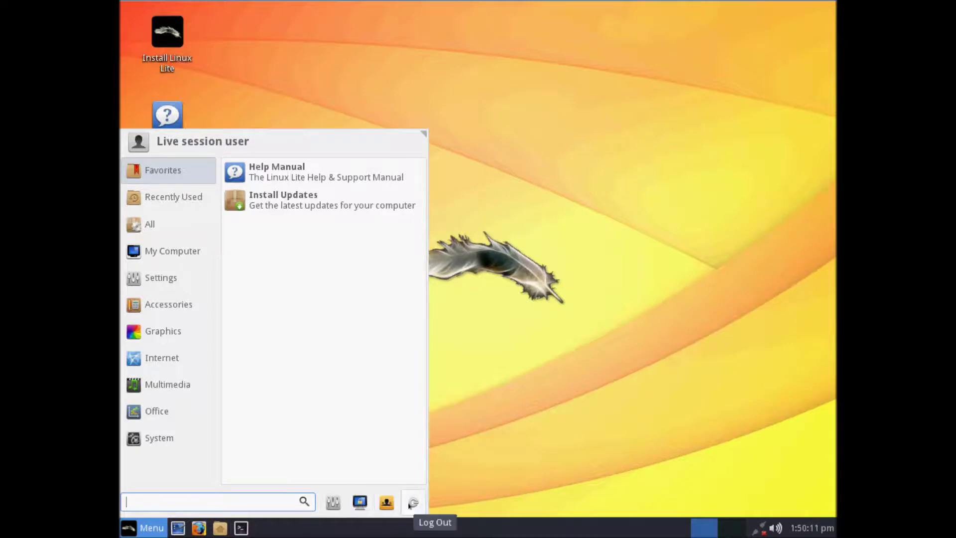
click(162, 200)
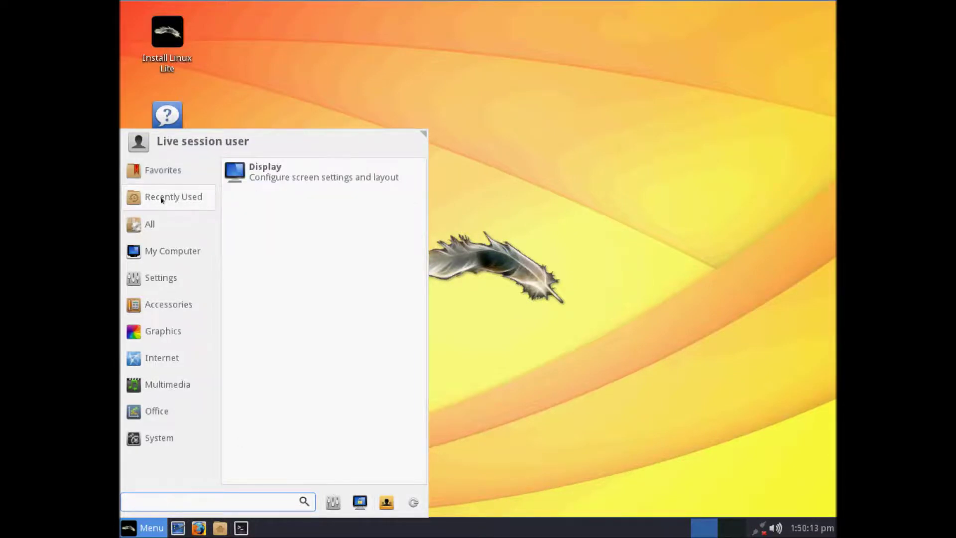
click(144, 223)
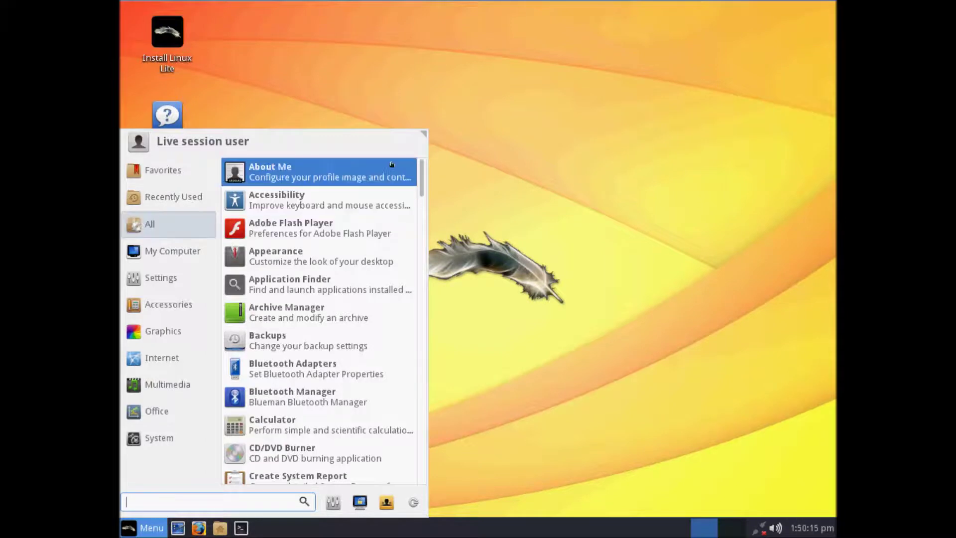
drag(421, 177, 422, 148)
click(159, 256)
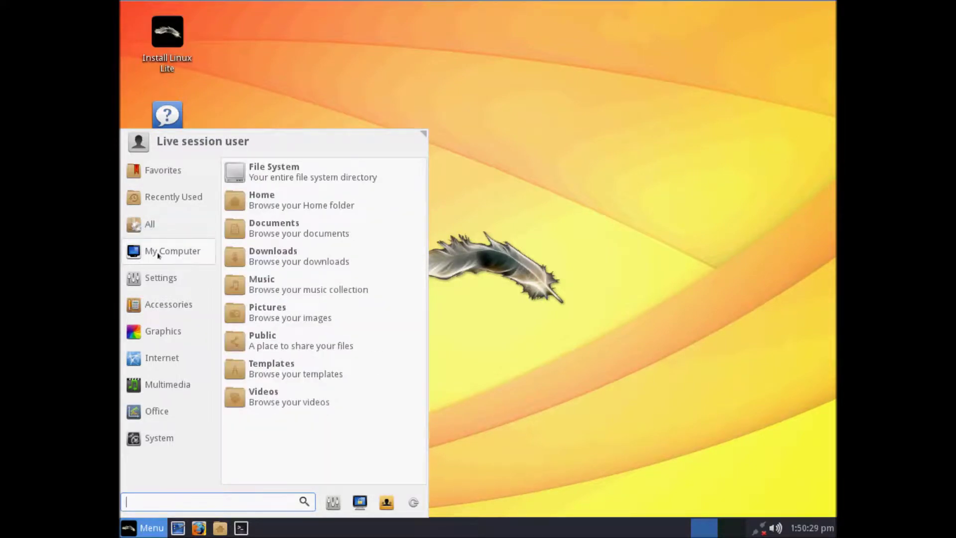
Examine the full list of configuration tools in the main menu's Settings category, from Settings Manager to Workspaces.
click(152, 279)
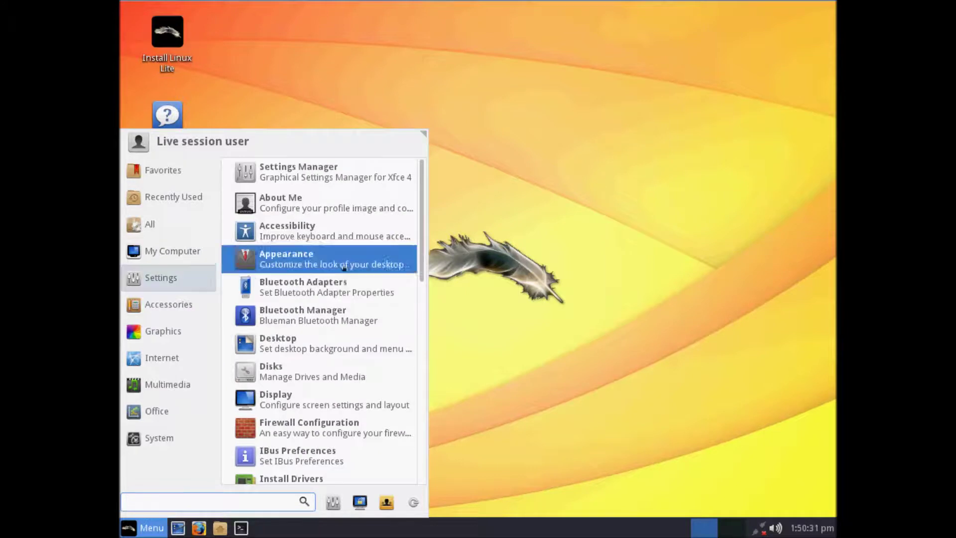
scroll(353, 276, down, 3)
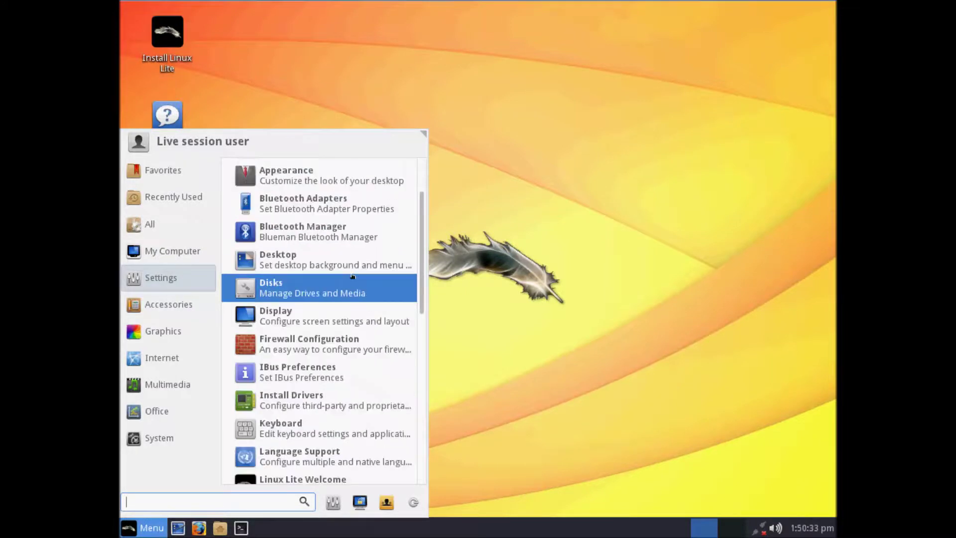
scroll(353, 276, down, 3)
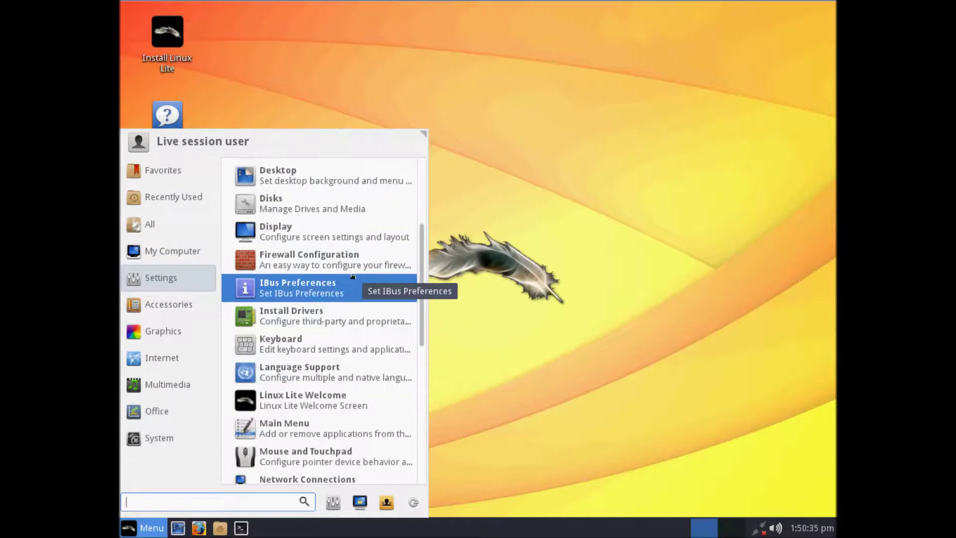
scroll(353, 277, down, 1)
scroll(353, 277, down, 1)
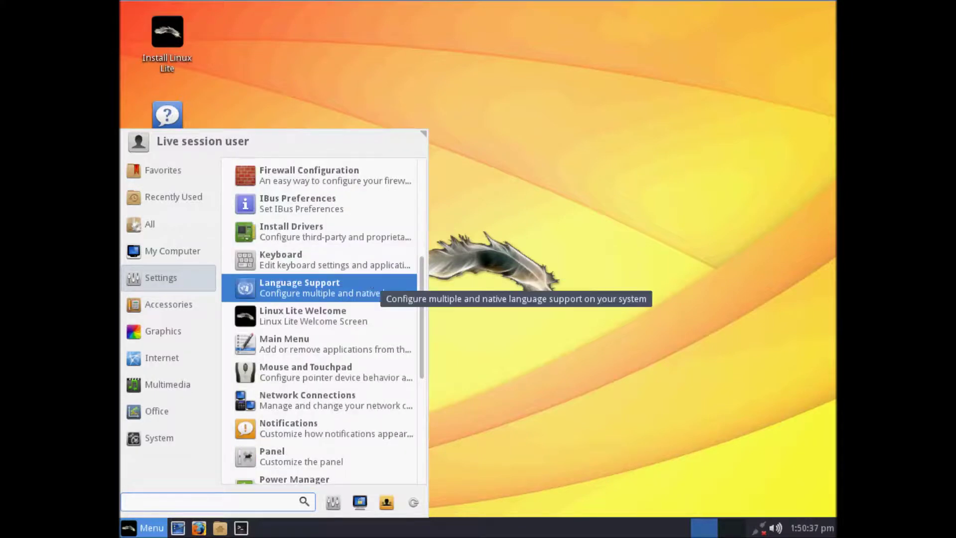
scroll(371, 285, down, 1)
scroll(371, 284, down, 1)
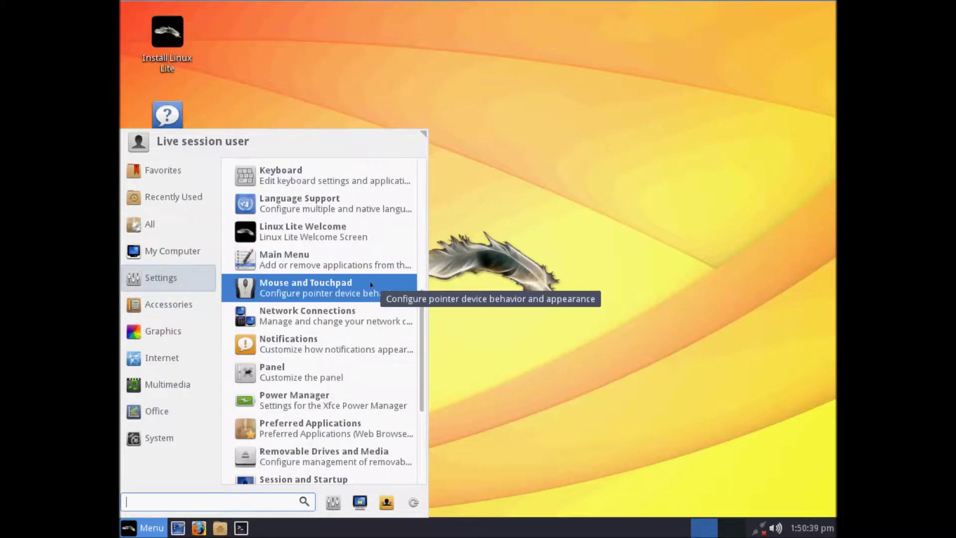
scroll(371, 284, down, 1)
scroll(371, 285, down, 1)
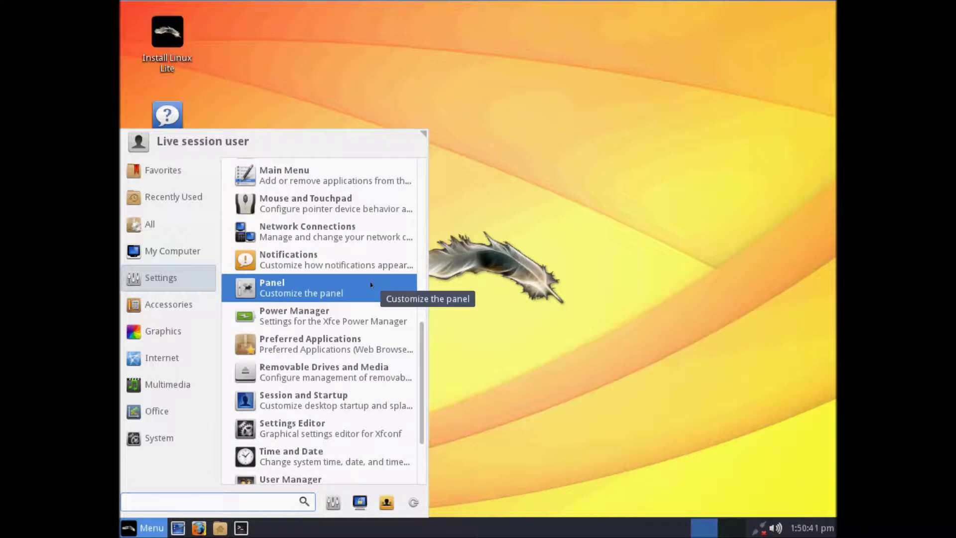
scroll(371, 284, down, 1)
scroll(371, 284, down, 1)
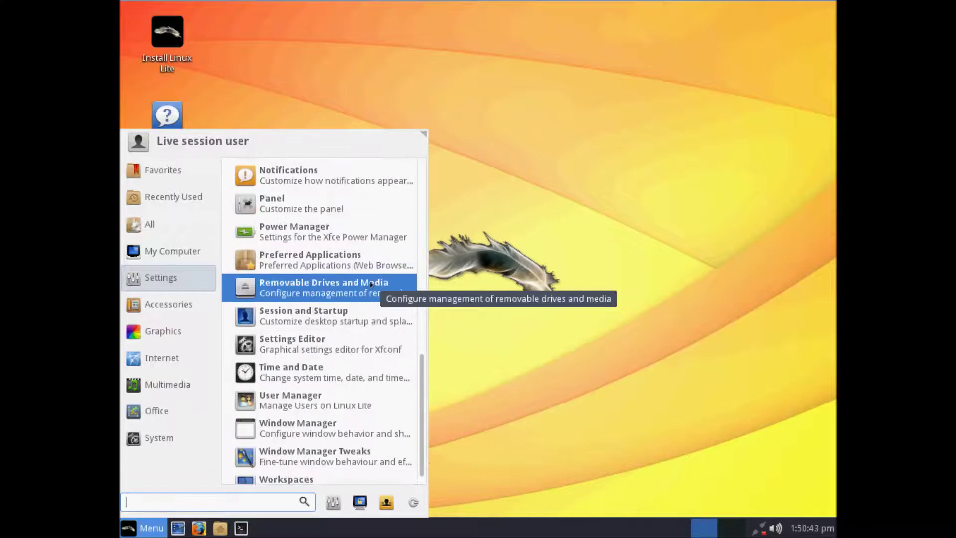
scroll(371, 284, down, 1)
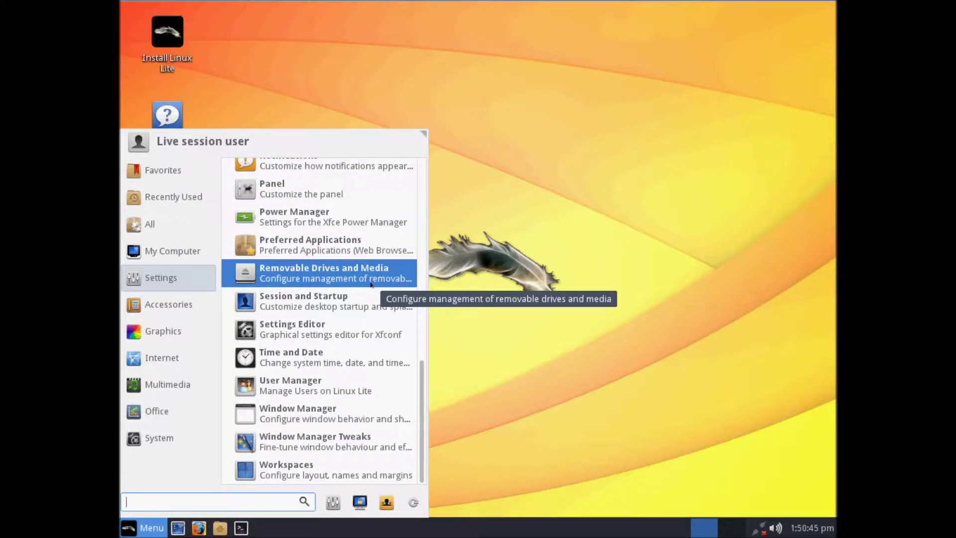
scroll(371, 284, up, 7)
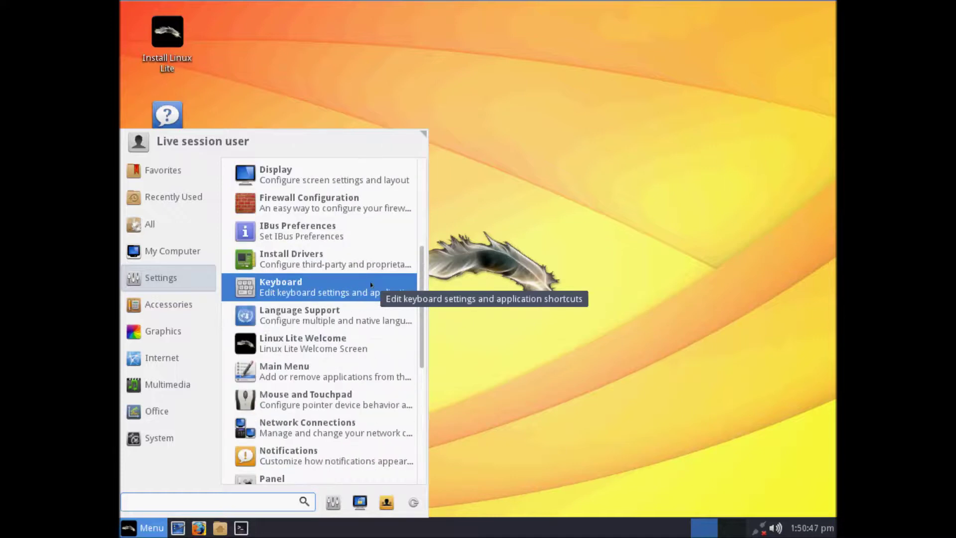
scroll(371, 284, up, 4)
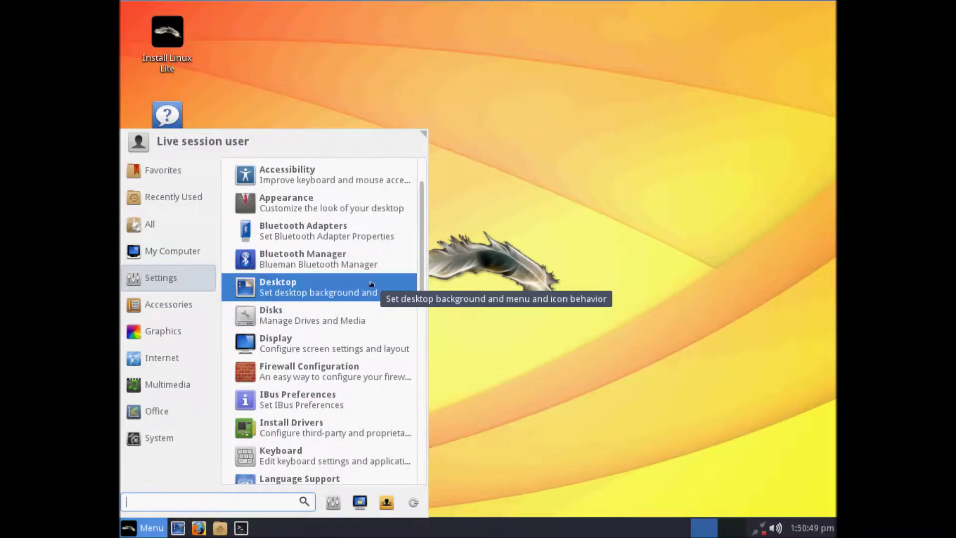
scroll(371, 284, up, 2)
View the applications in the Accessories, Graphics, Internet, Multimedia and Office categories.
click(165, 304)
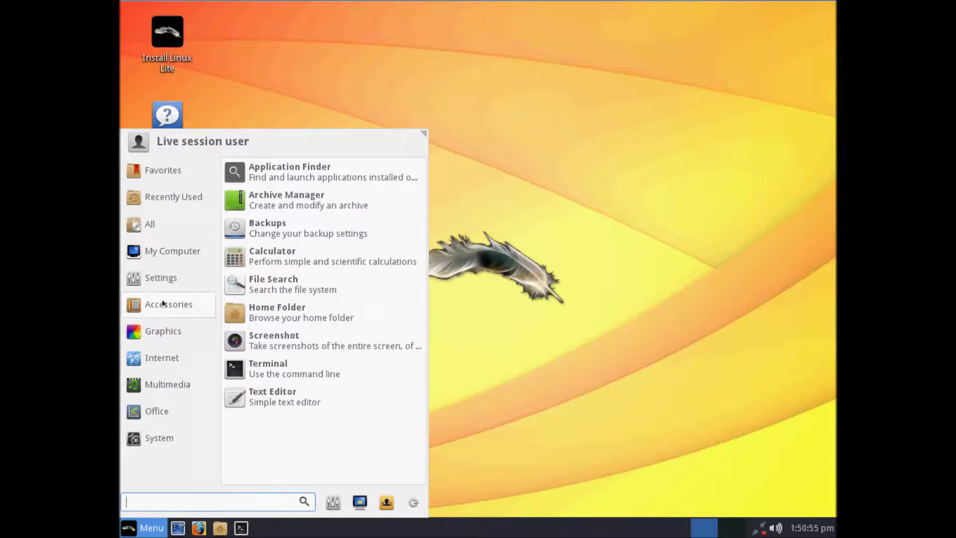
click(146, 330)
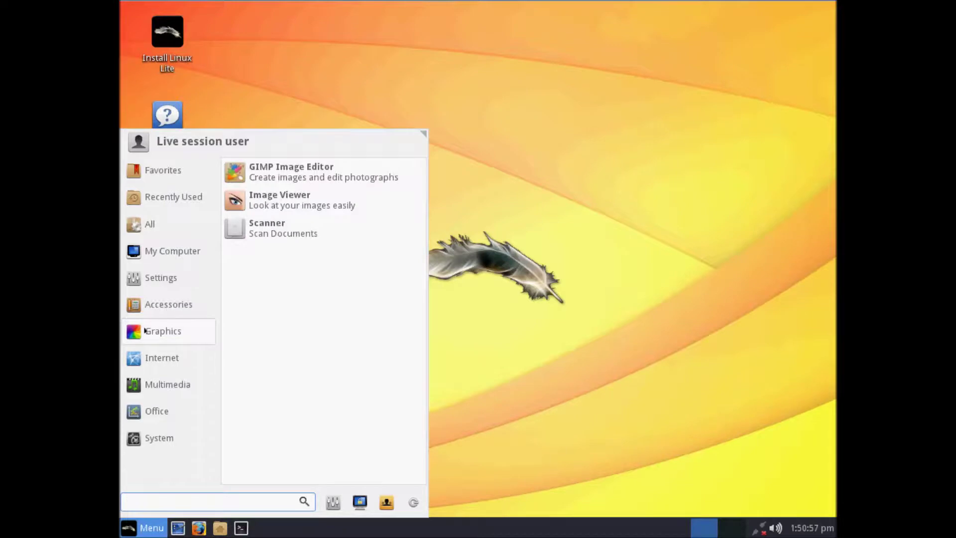
click(154, 360)
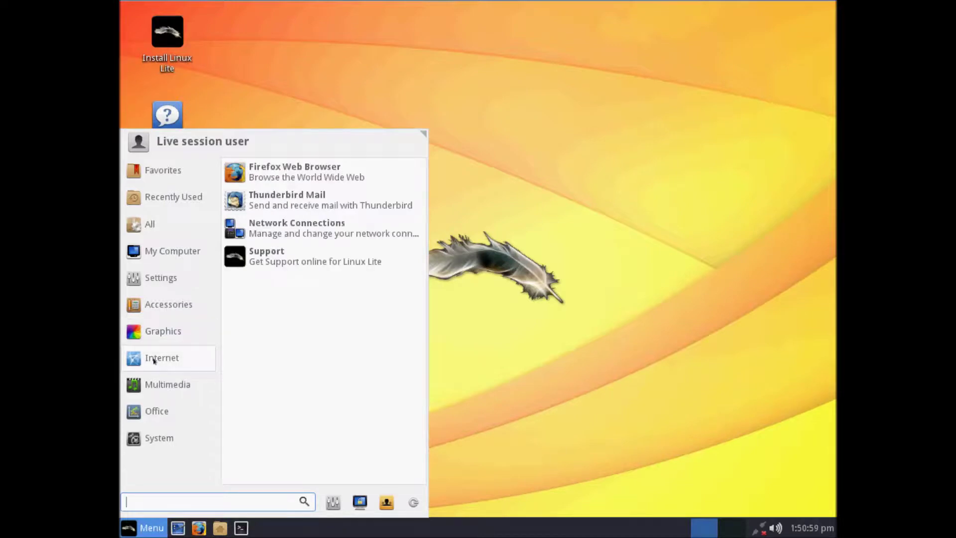
click(169, 387)
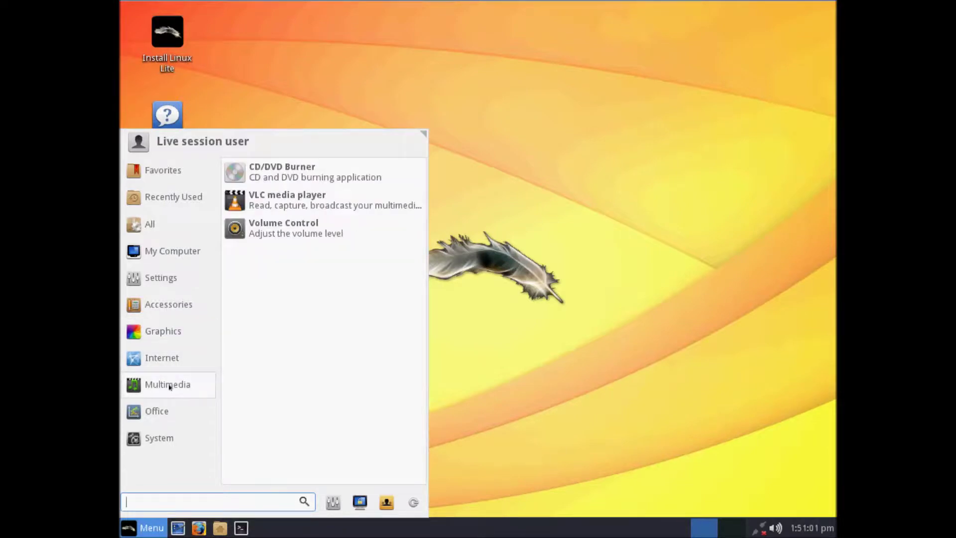
click(155, 411)
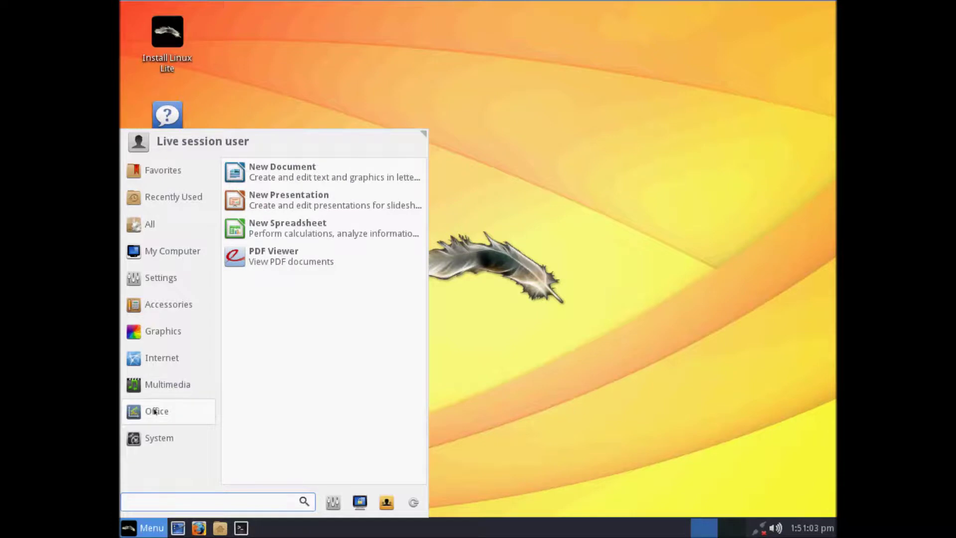
Examine the tools in the System category through to Task Manager, and close the main menu.
click(160, 437)
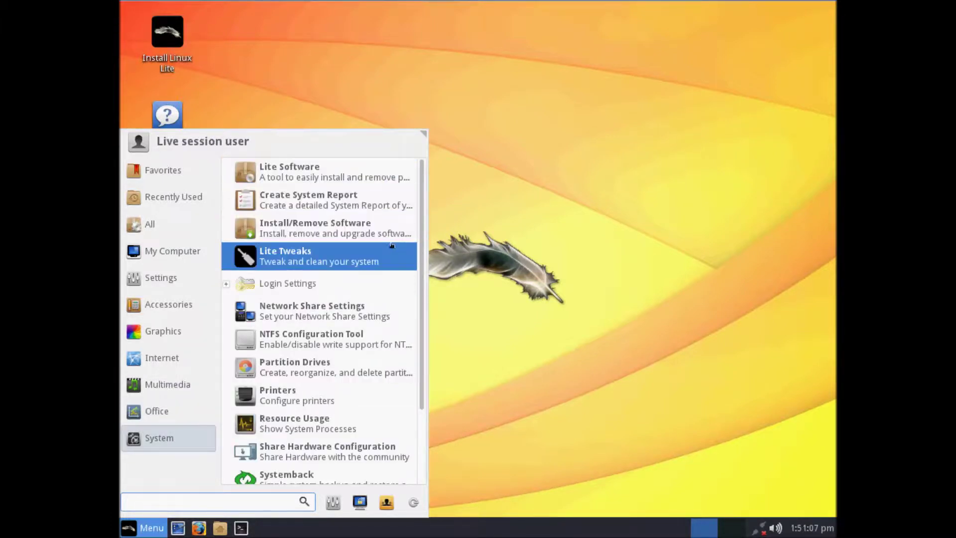
scroll(391, 245, down, 1)
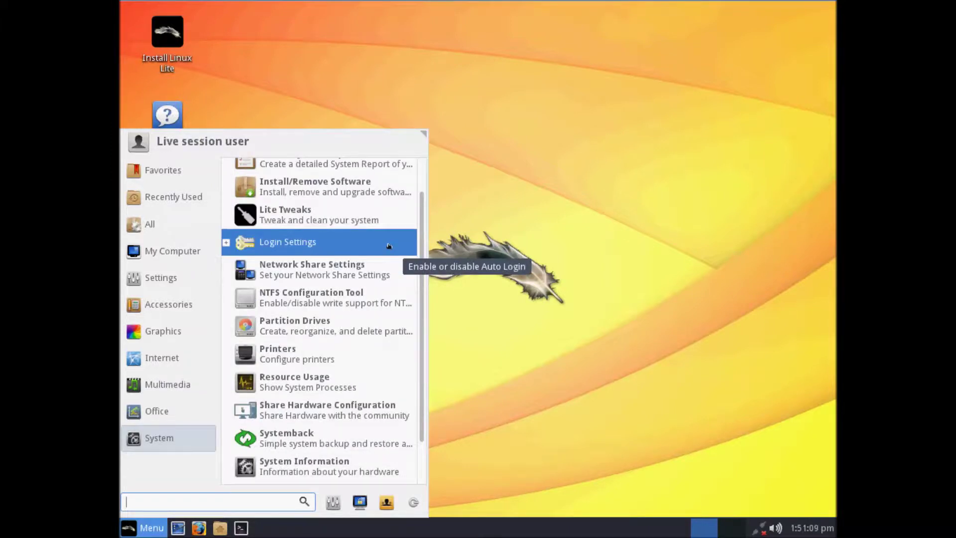
scroll(389, 246, down, 1)
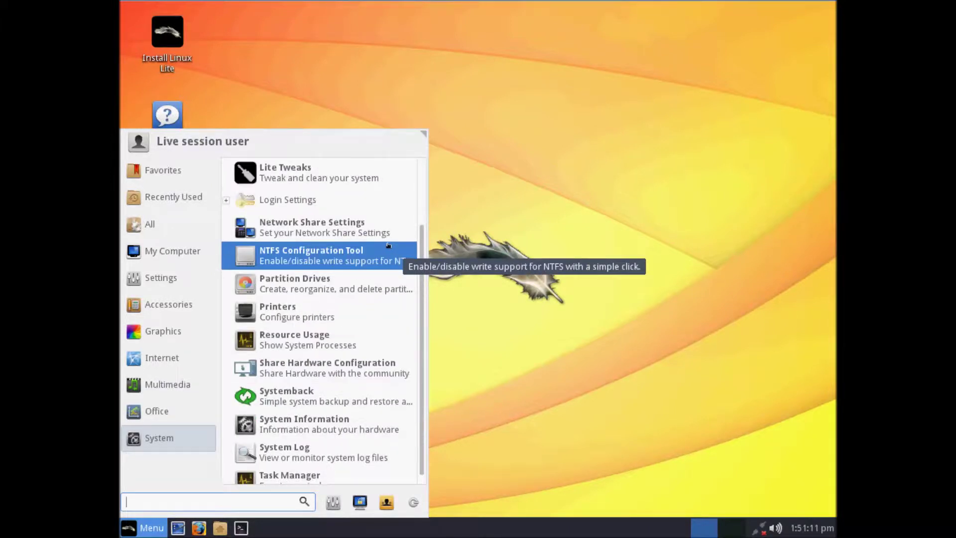
scroll(389, 246, down, 1)
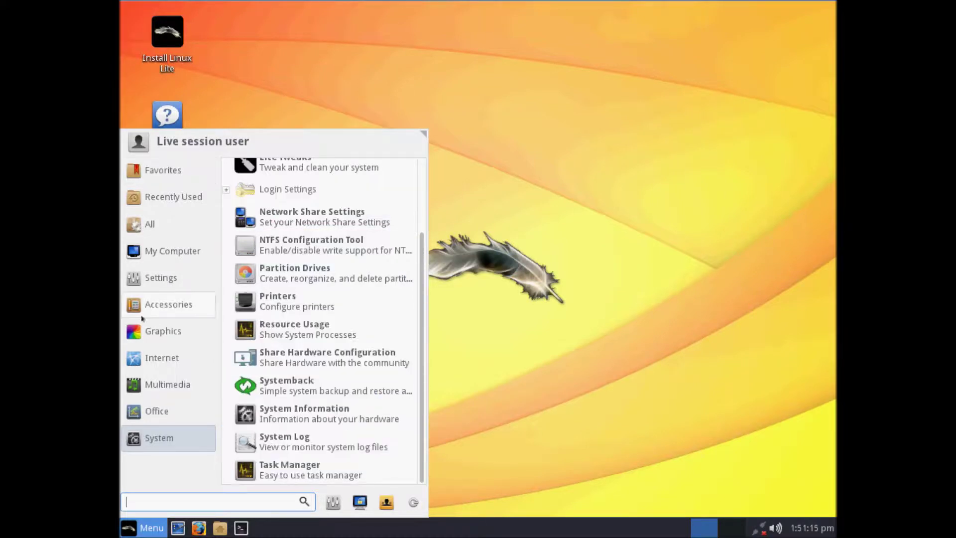
click(163, 331)
click(543, 287)
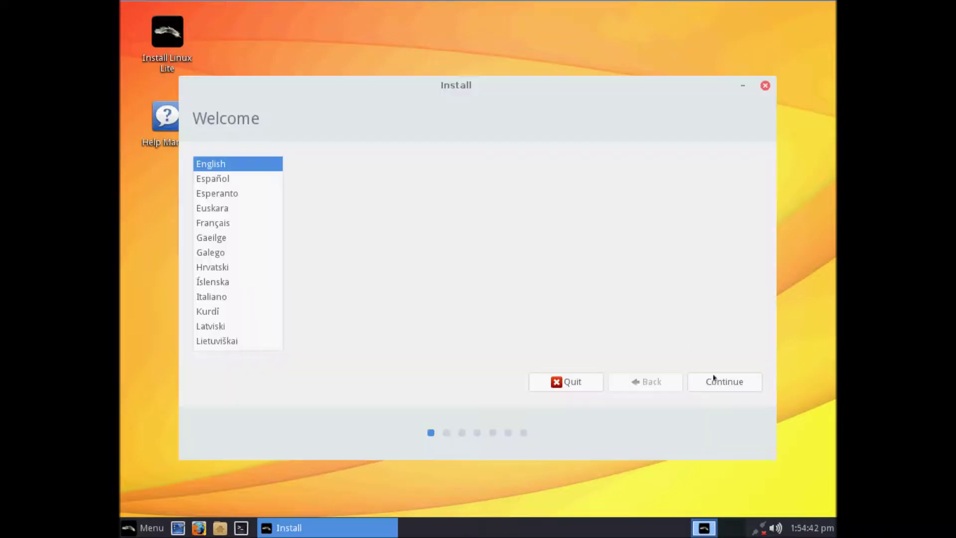
Keep English as the installer language and continue past the preparation page with the third-party software option unselected.
click(722, 382)
key(Return)
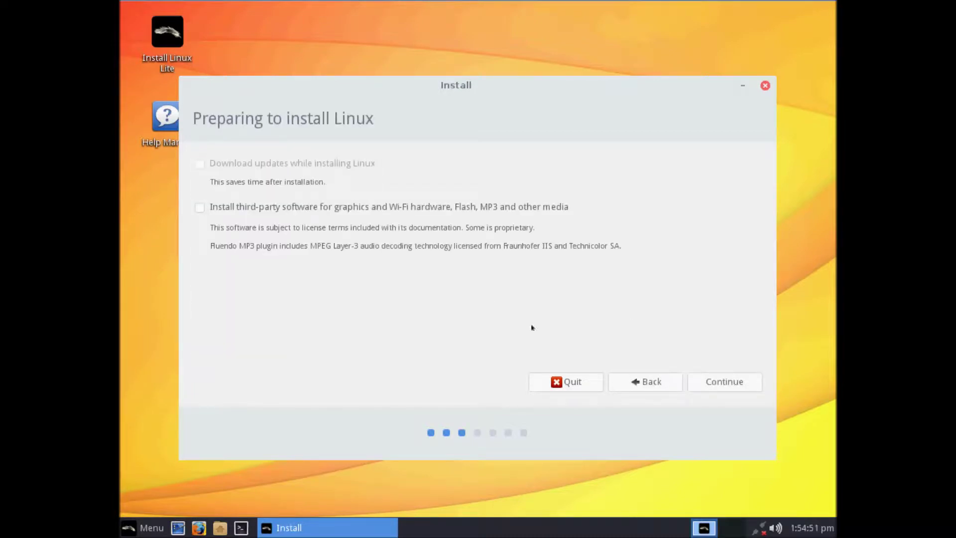
click(741, 378)
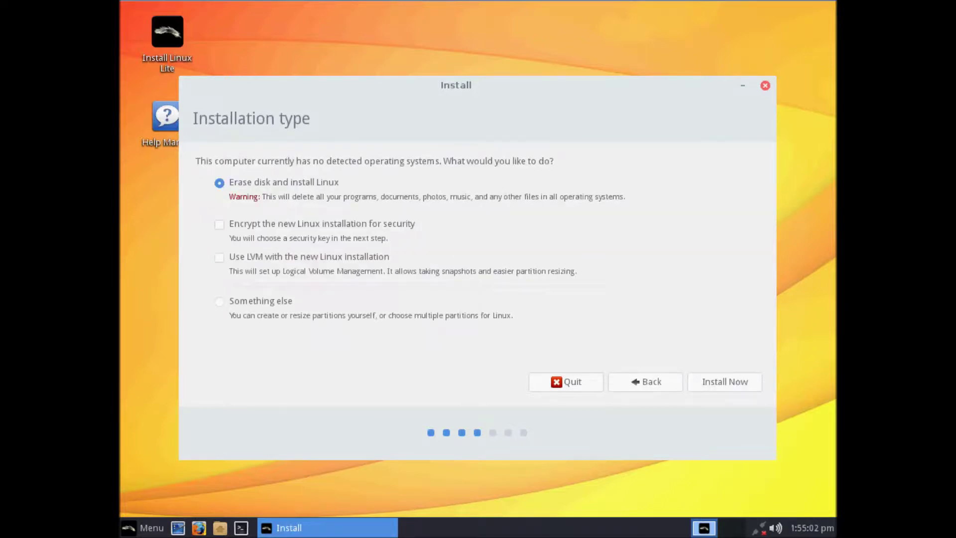
Start the installation with Erase disk and install Linux, and confirm writing the partition changes to disk.
click(737, 383)
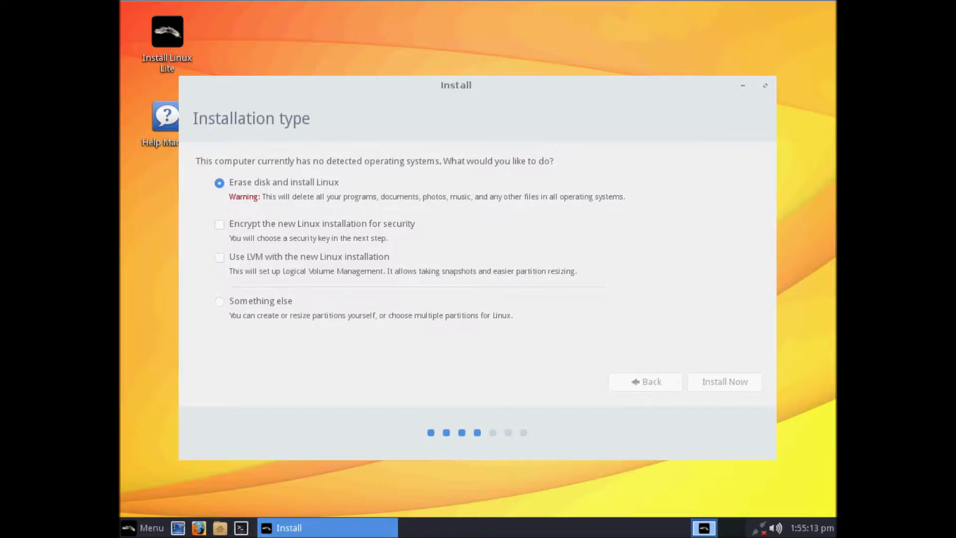
key(Return)
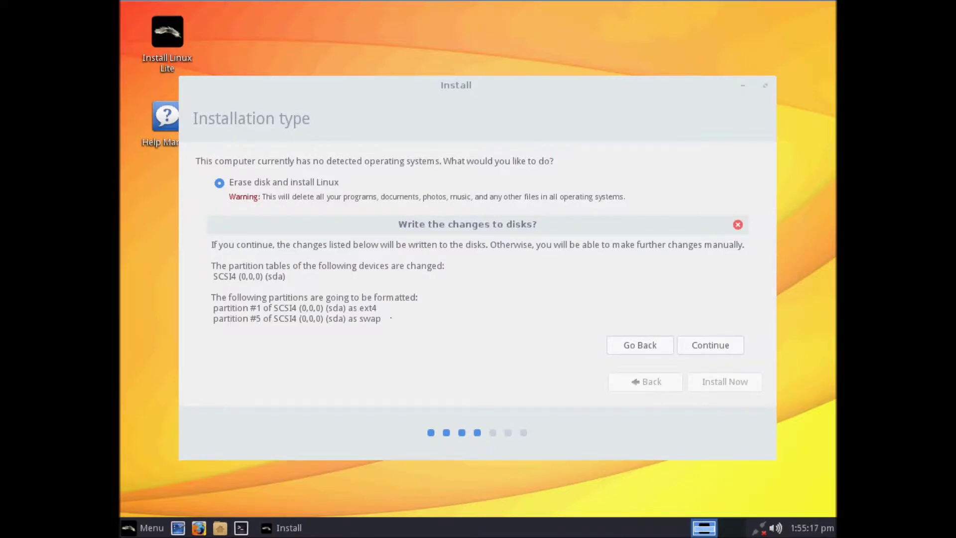
click(727, 346)
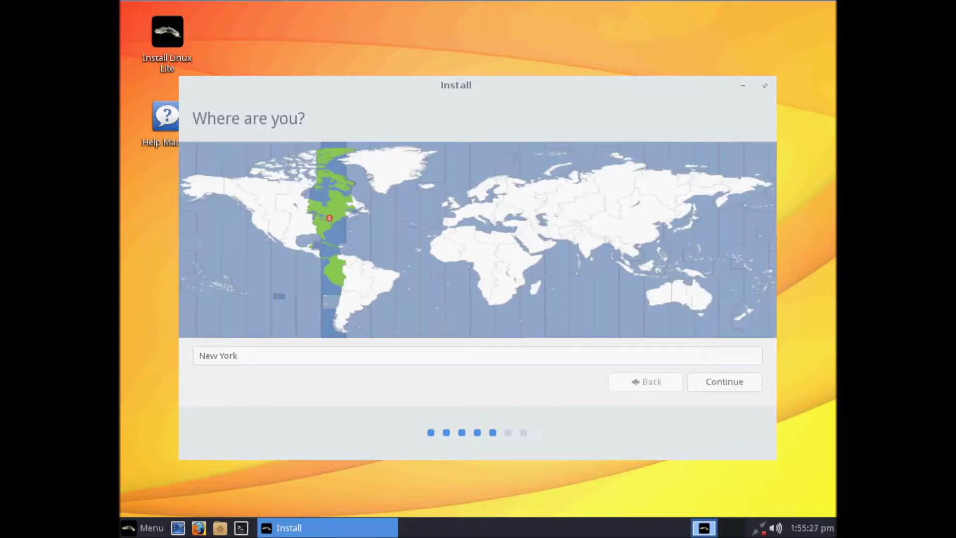
Accept New York as the location, test the English (US) keyboard layout with the user's name, and continue.
click(737, 388)
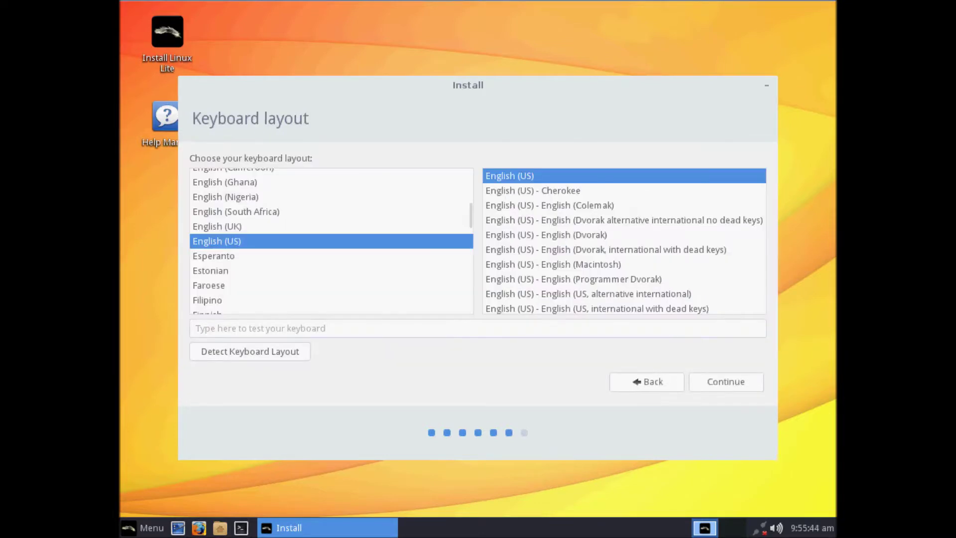
click(196, 328)
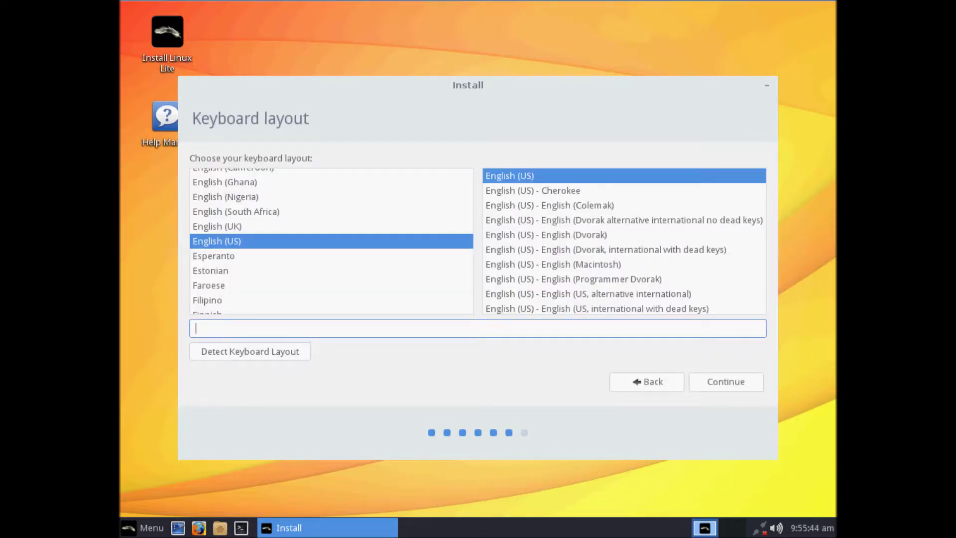
text(DanieleBudas)
click(753, 378)
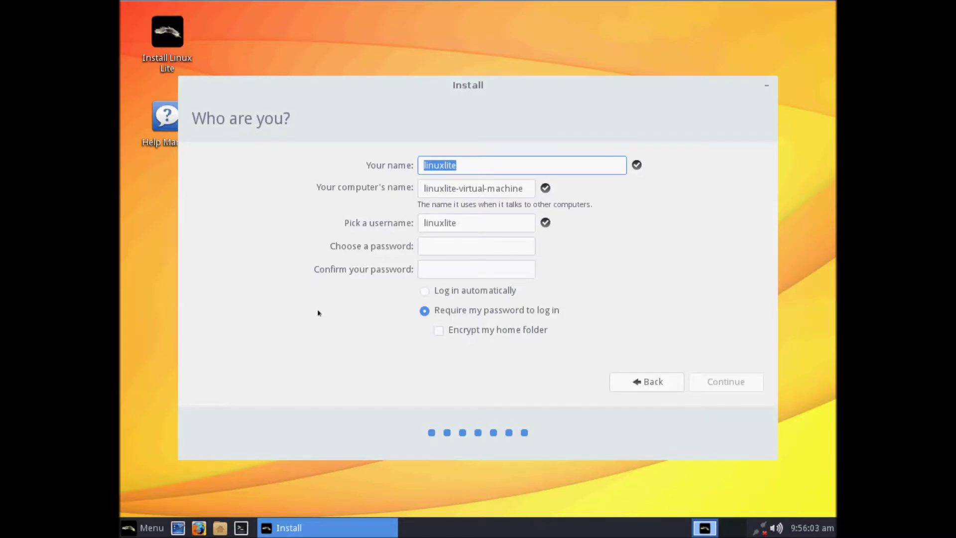
Enter the user's full name for the new account and keep the suggested computer name and username.
text(Daniele)
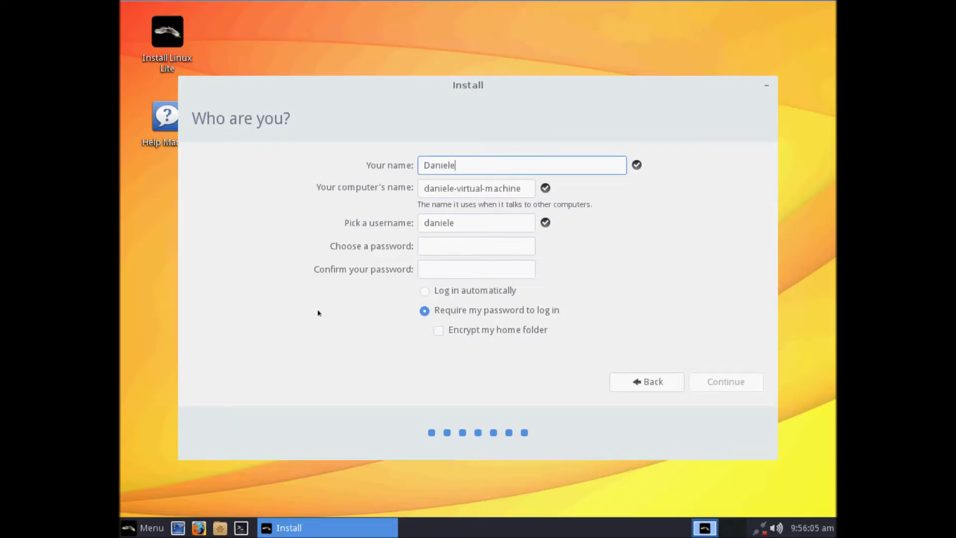
text(Buda)
key(Tab)
key(Tab)
key(Tab)
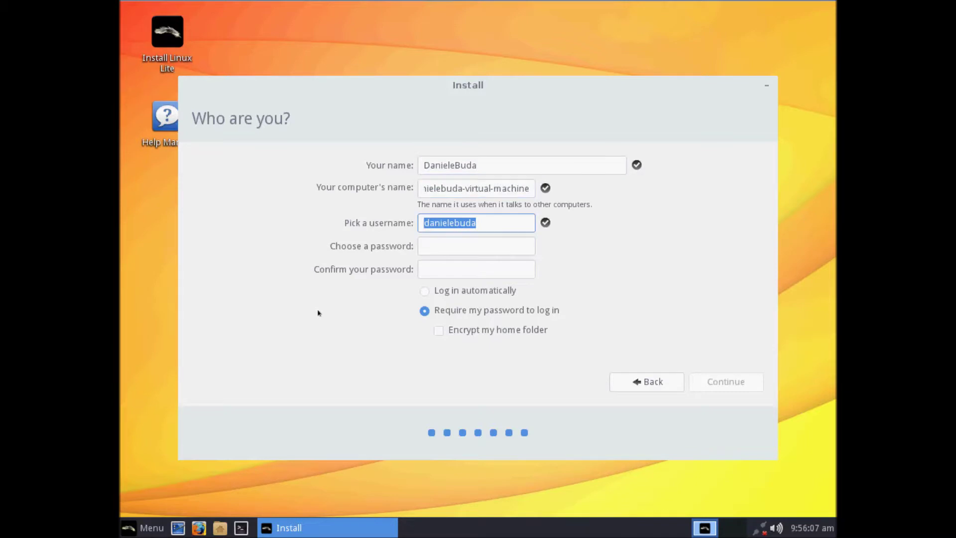
Enter and confirm the account password, keep the password required at login, and continue to the file copying stage.
text(********)
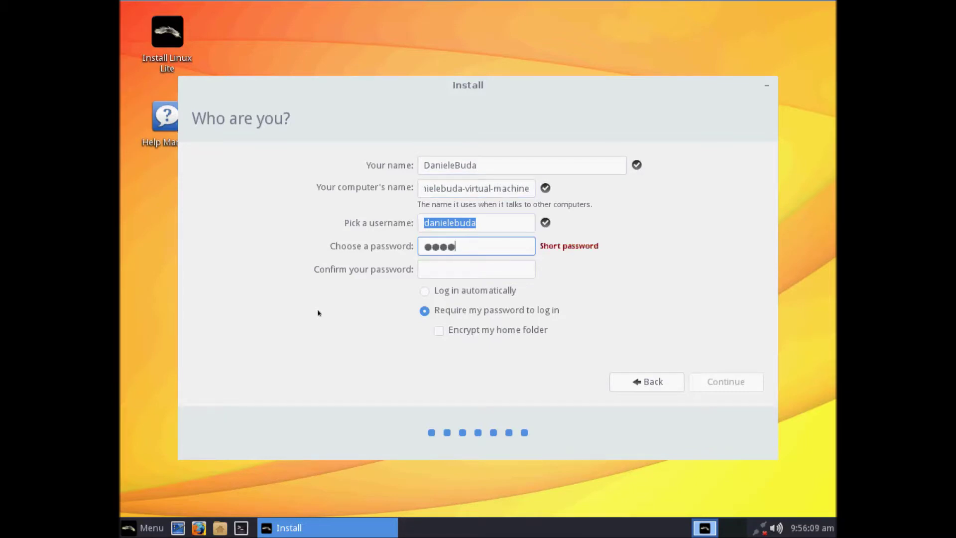
text(**)
key(Tab)
text(**********)
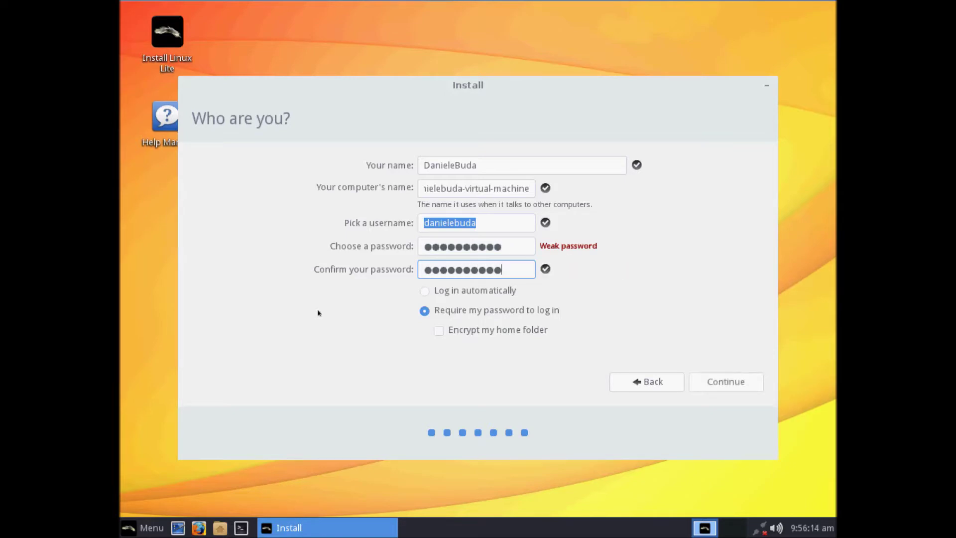
click(731, 386)
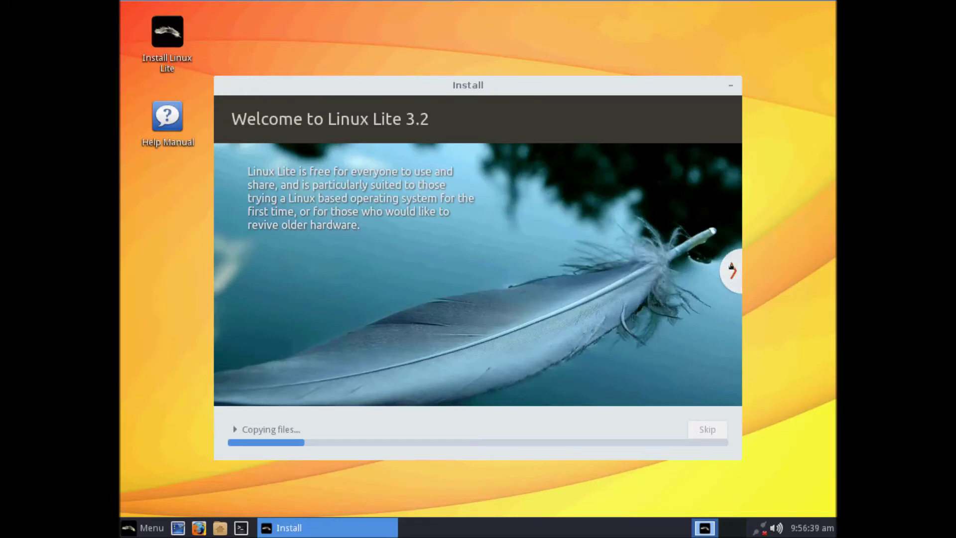
Examine the installer slideshow from the welcome slide through What's New, Community, Internet, Office, Multimedia and Hardware to Gaming.
click(732, 267)
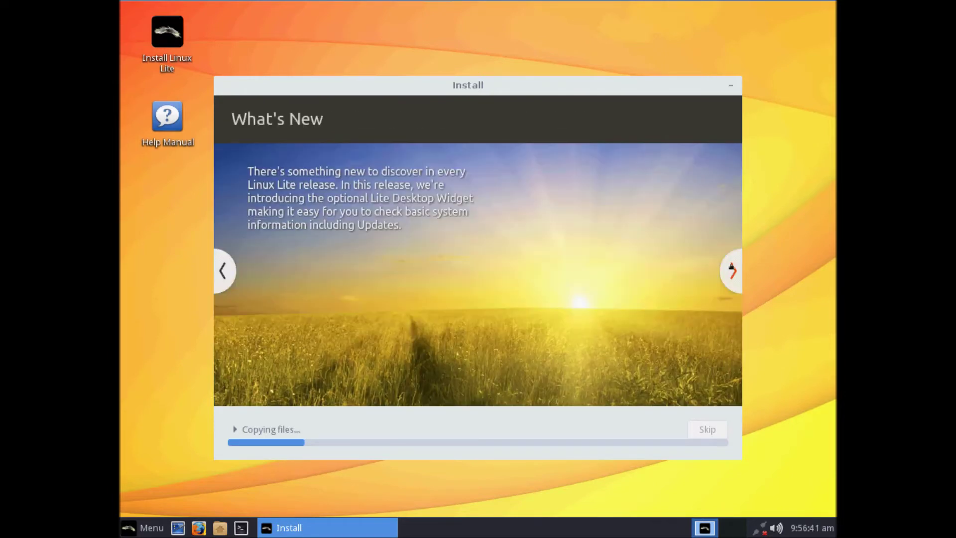
click(731, 267)
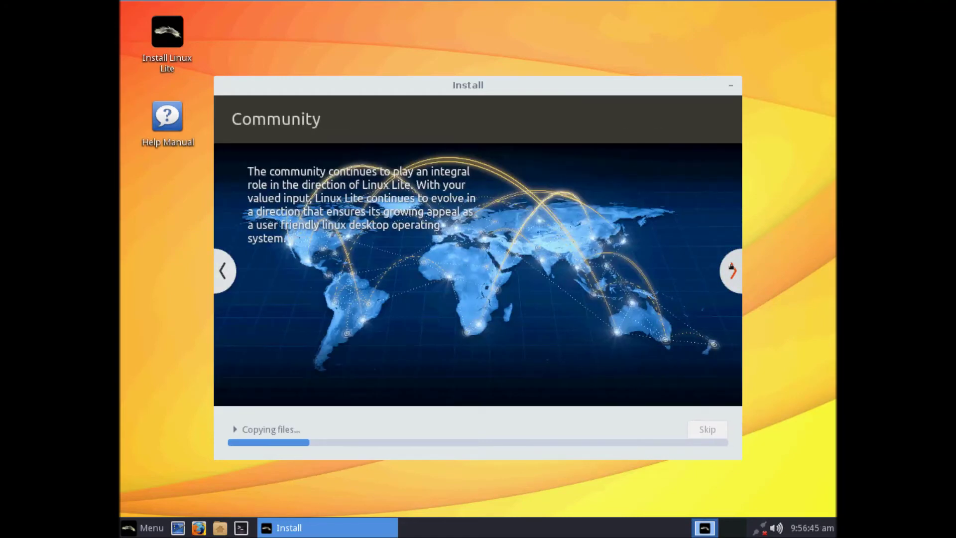
click(732, 267)
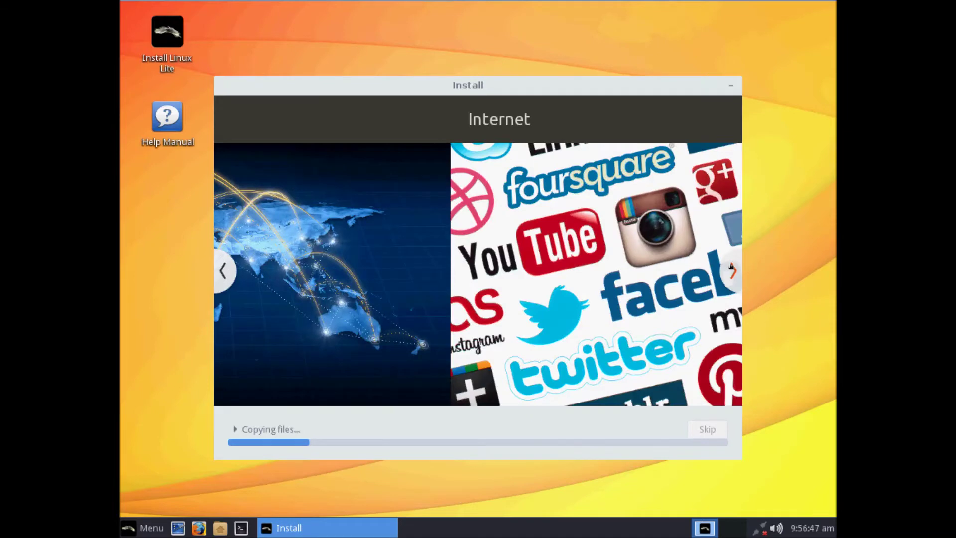
click(731, 267)
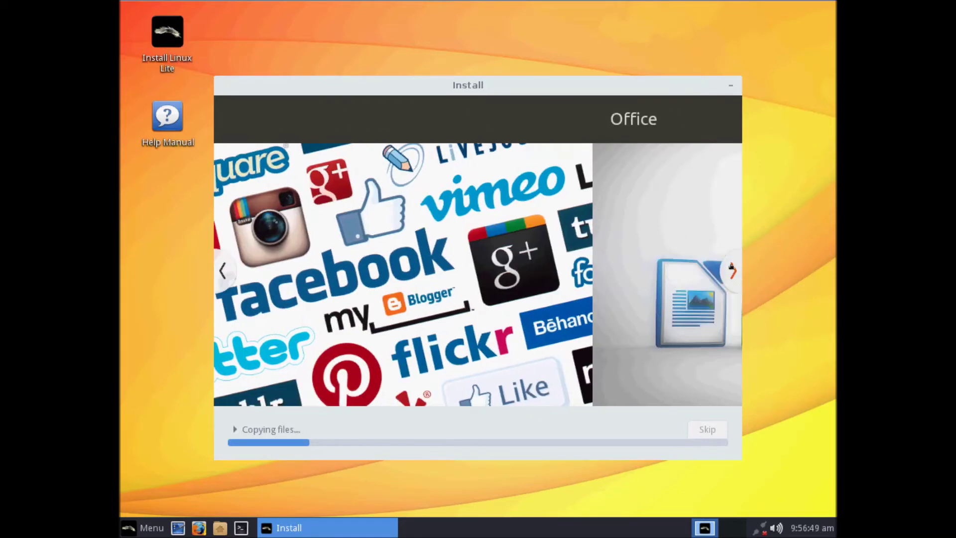
click(732, 267)
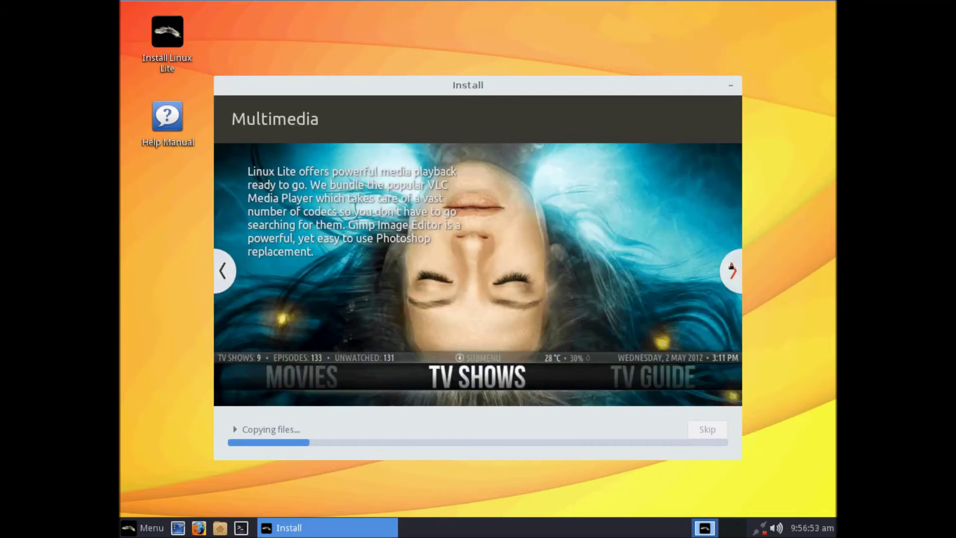
click(731, 266)
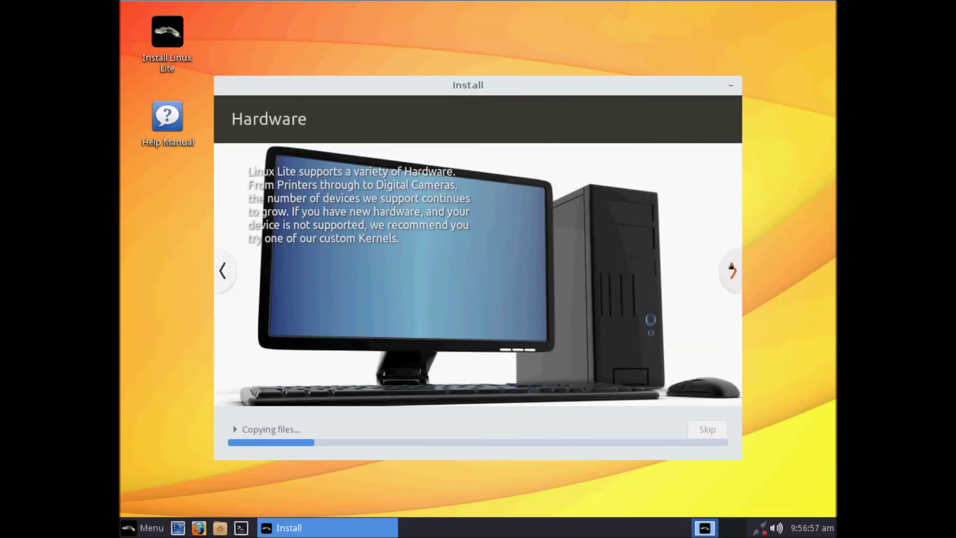
click(732, 267)
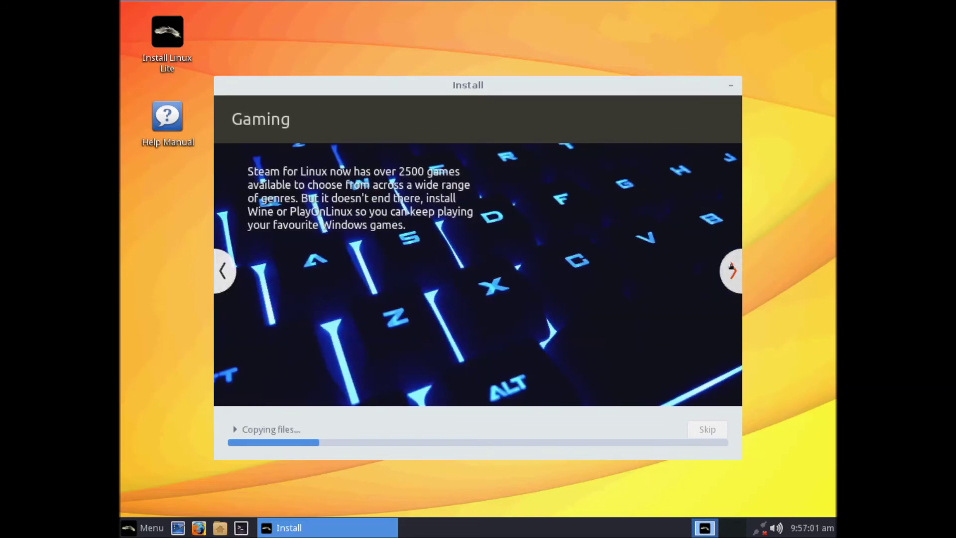
click(732, 266)
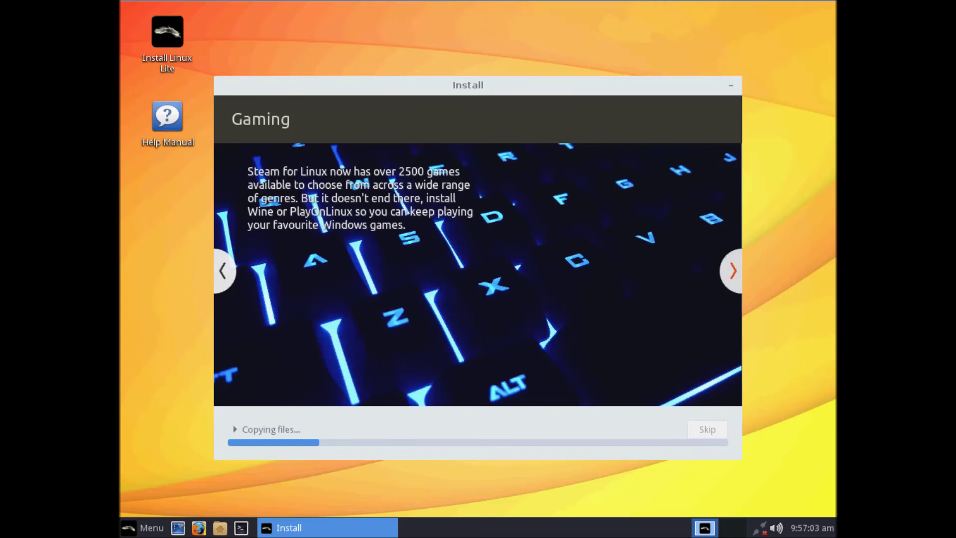